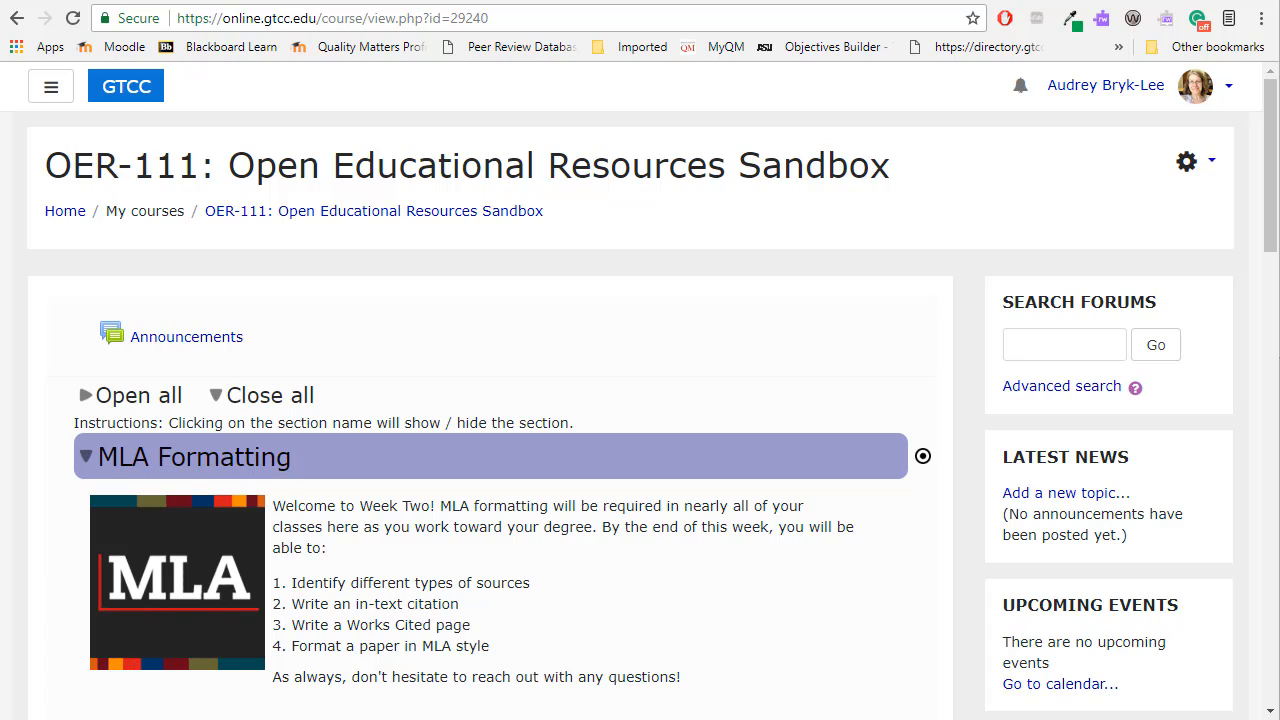
left_click_drag(490, 647, 272, 584)
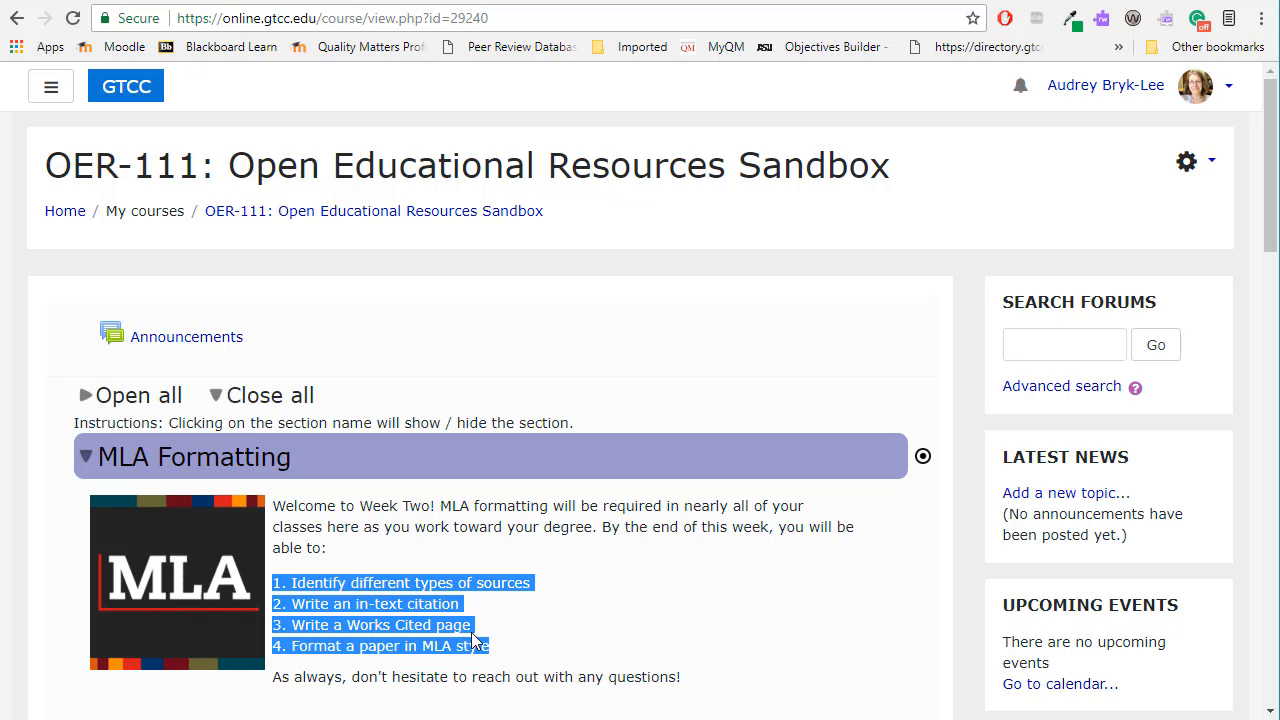
left_click(558, 595)
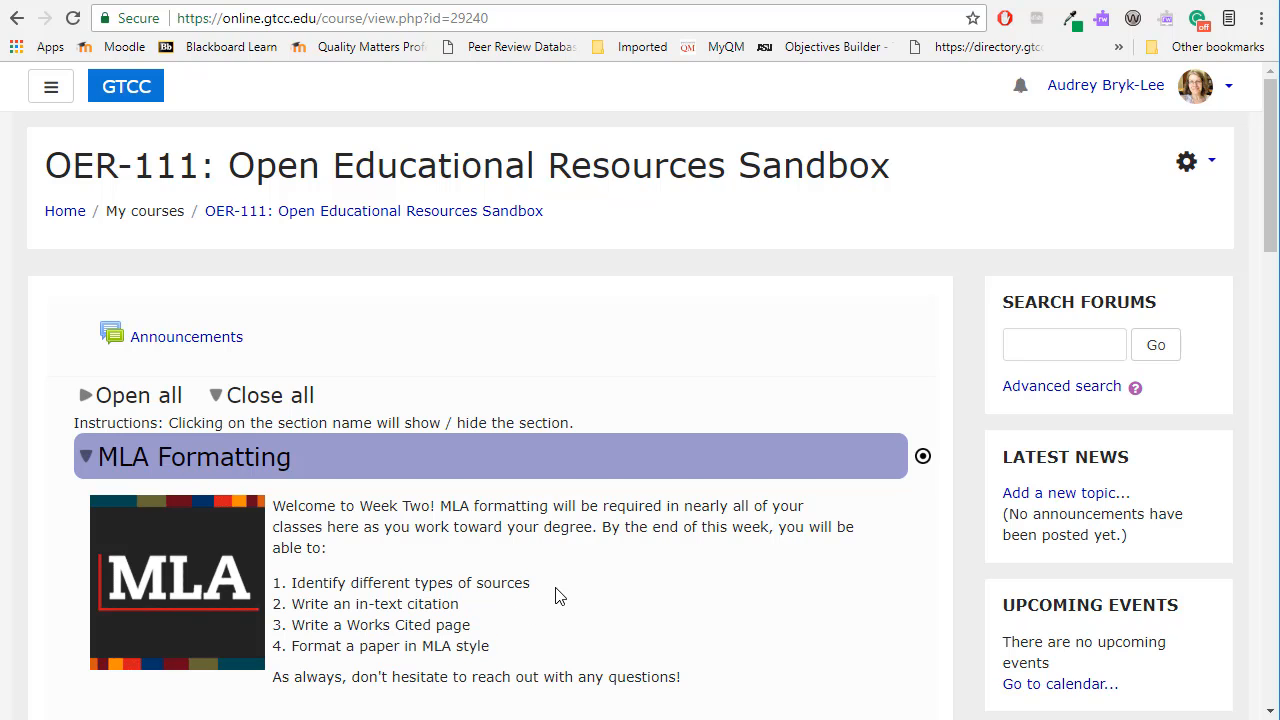
Turn on course editing and start adding an NCLOR Resource to the MLA Formatting section.
left_click(1187, 165)
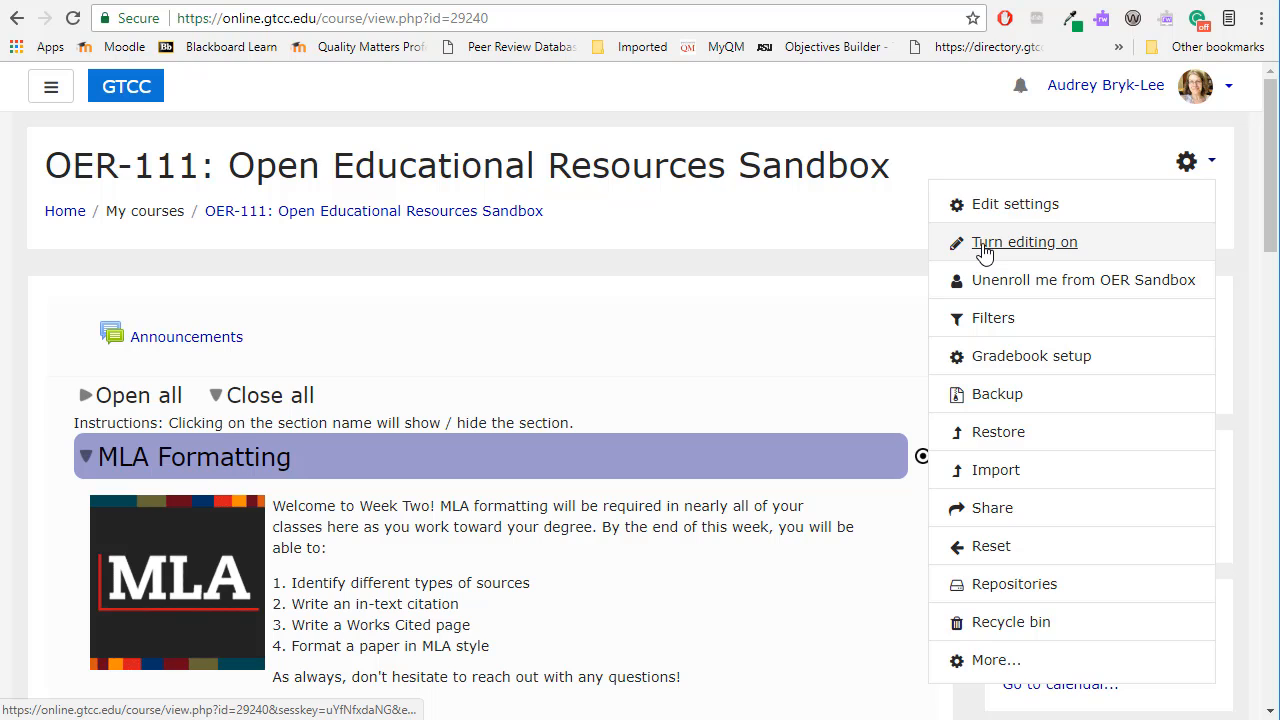
left_click(1020, 242)
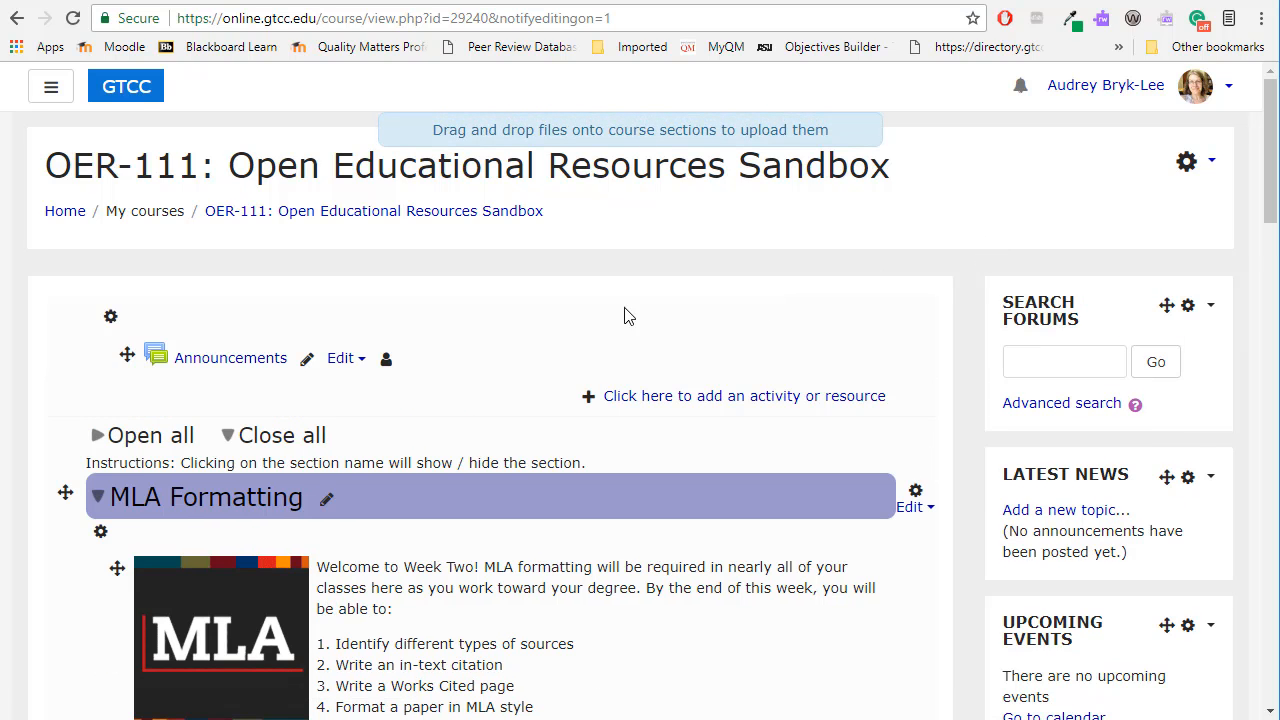
scroll(542, 323, "down", 3)
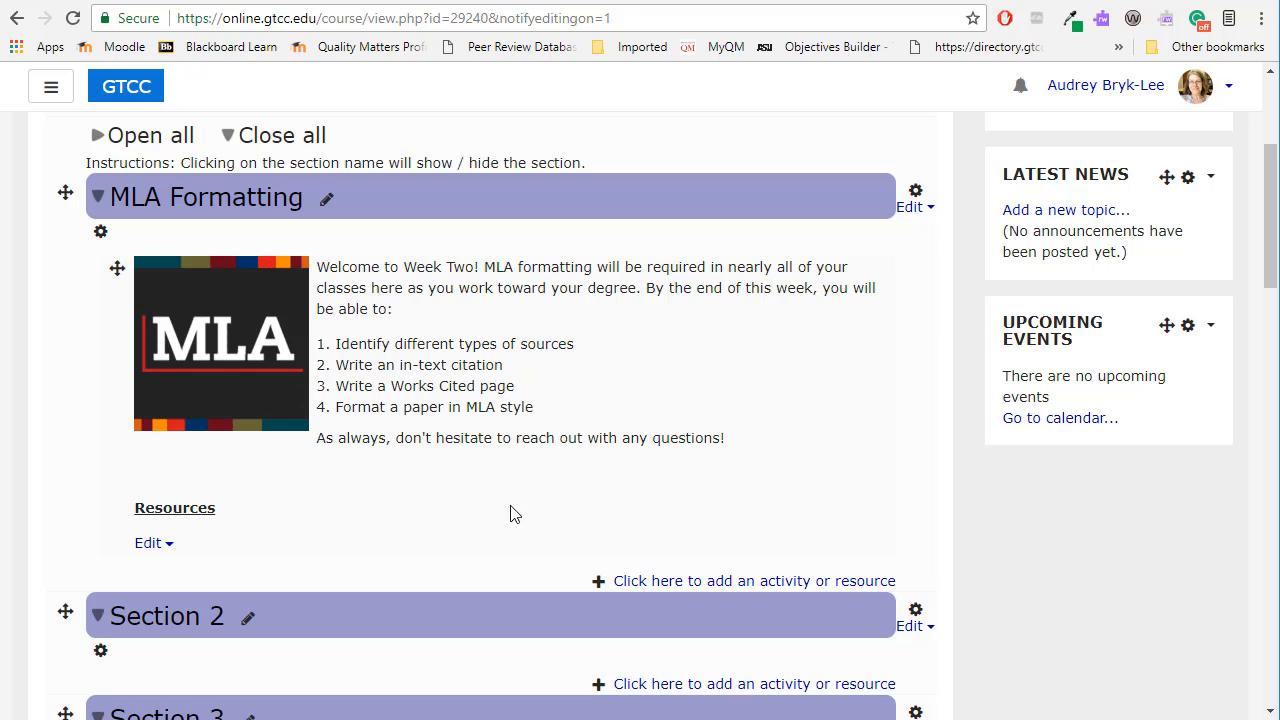
left_click(648, 584)
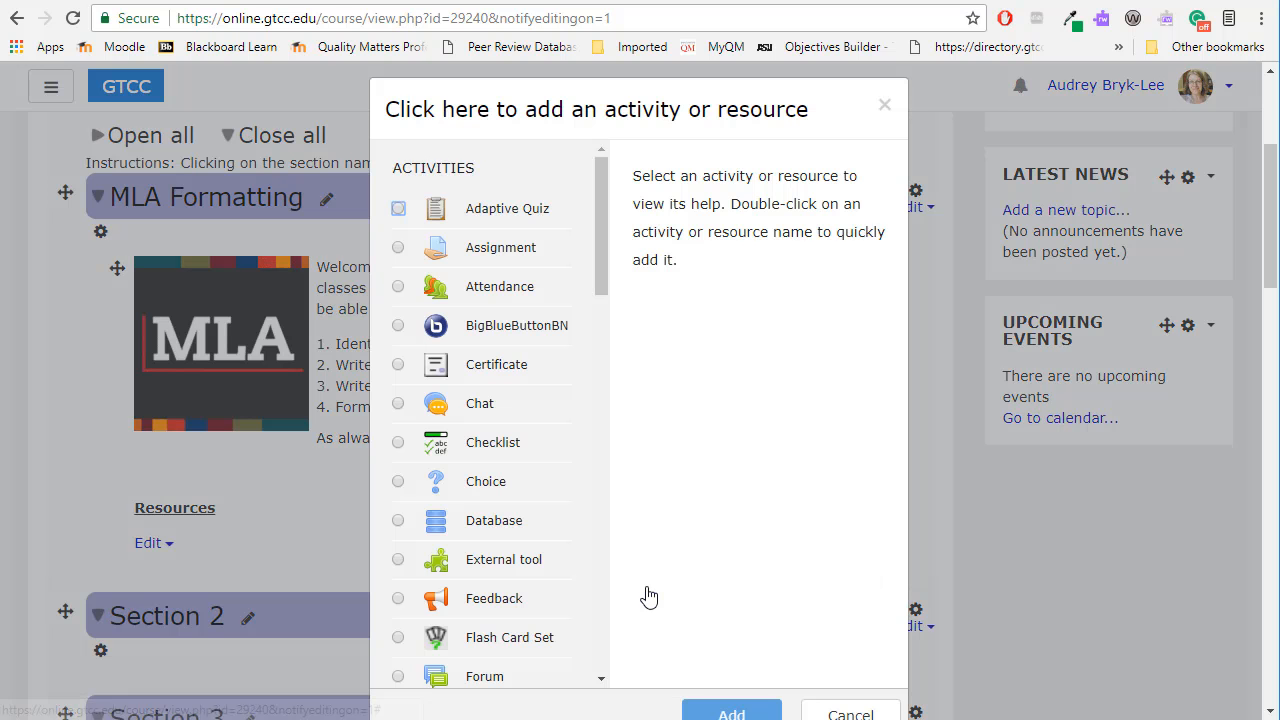
scroll(491, 237, "down", 5)
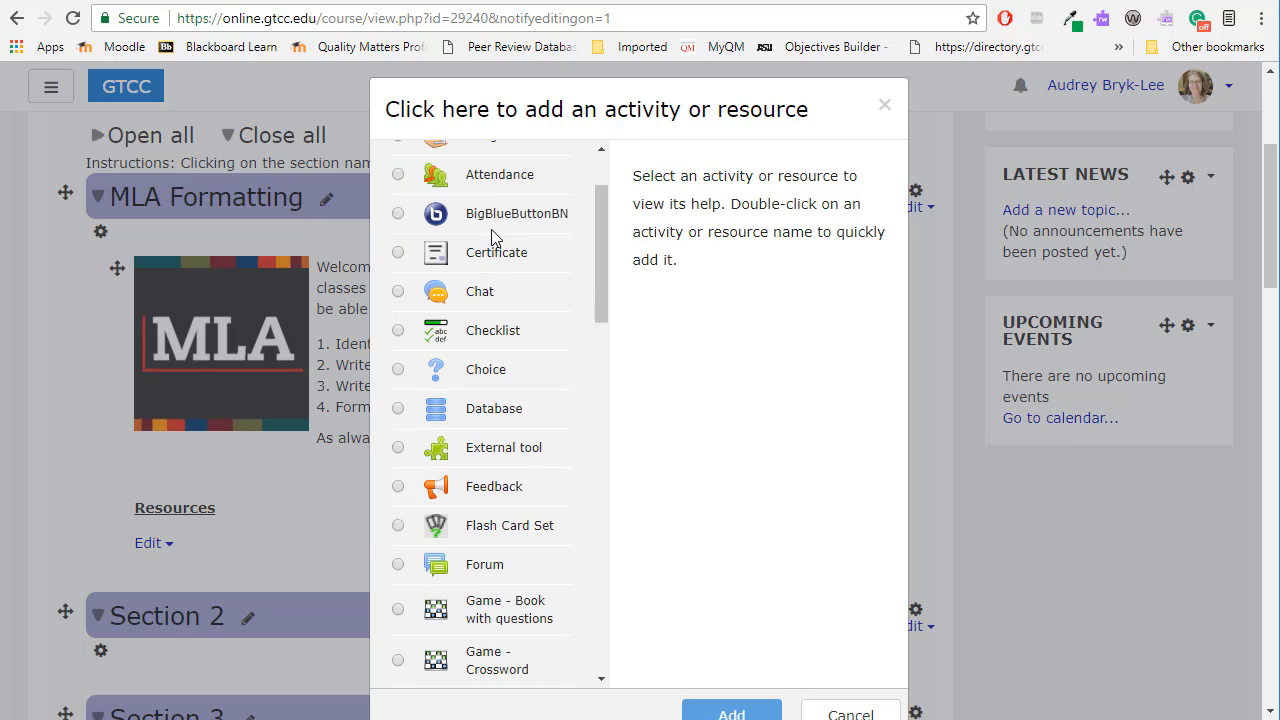
scroll(491, 237, "down", 10)
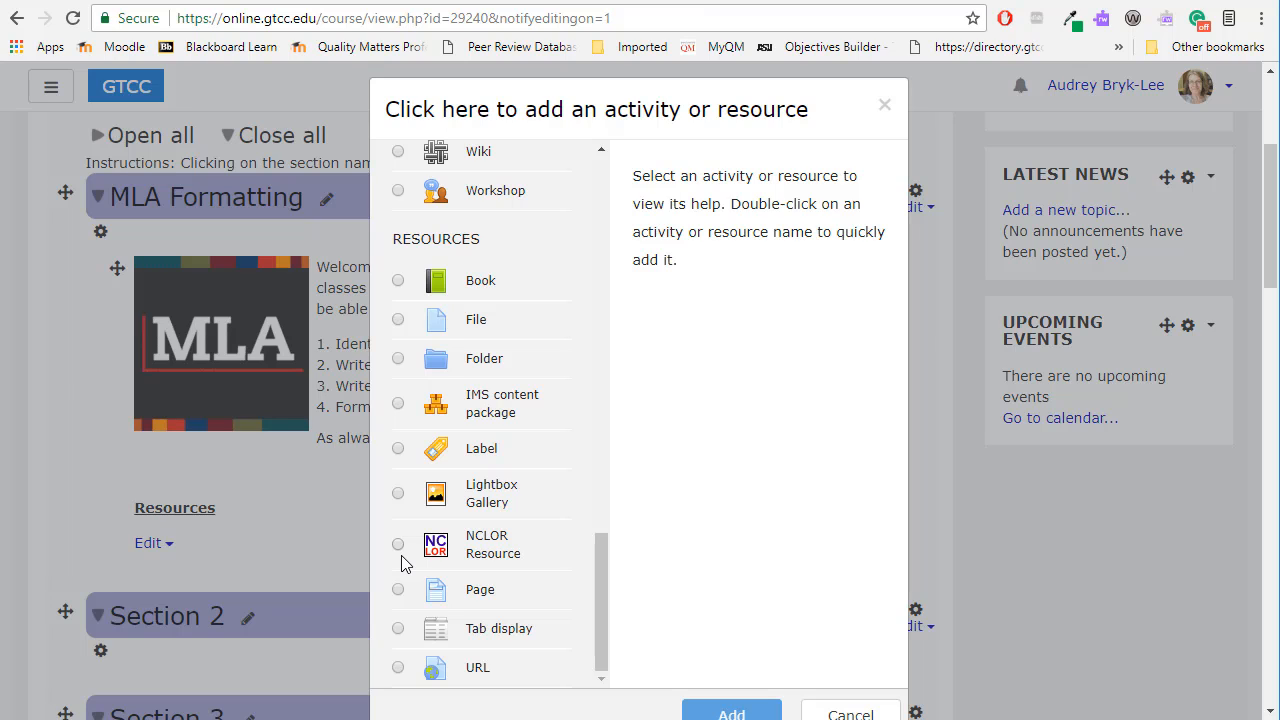
left_click(398, 545)
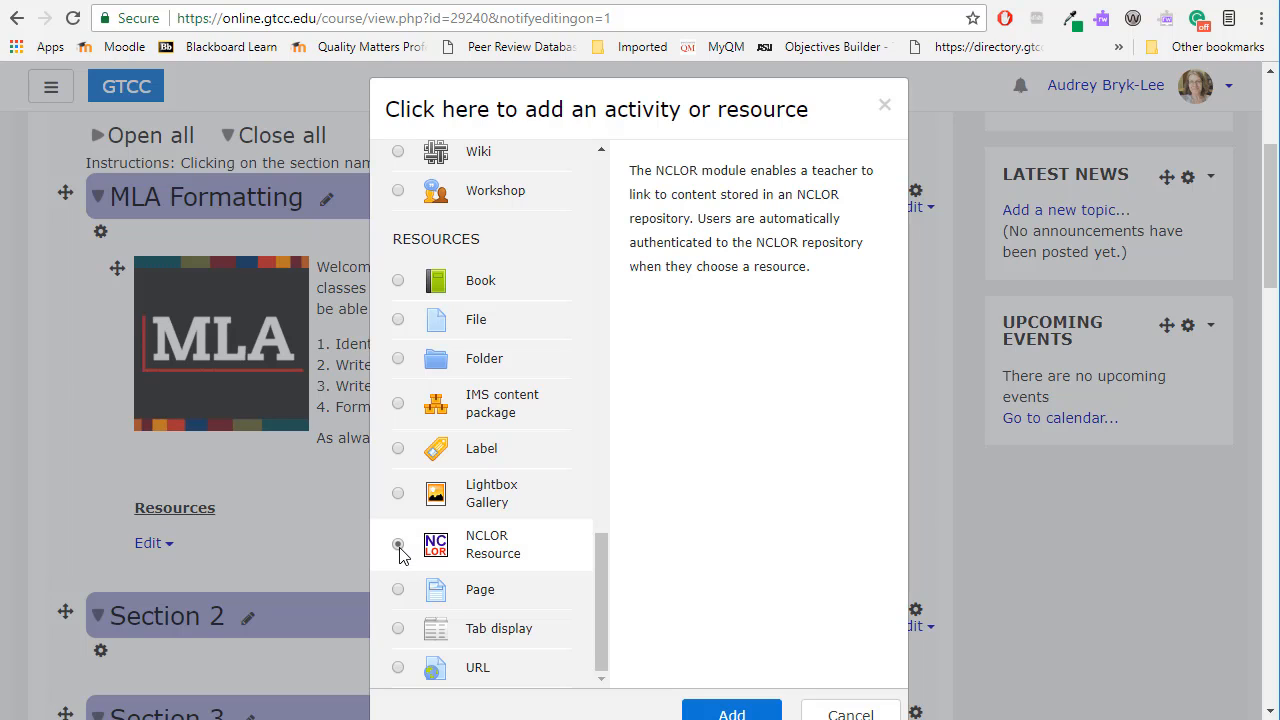
scroll(612, 540, "down", 1)
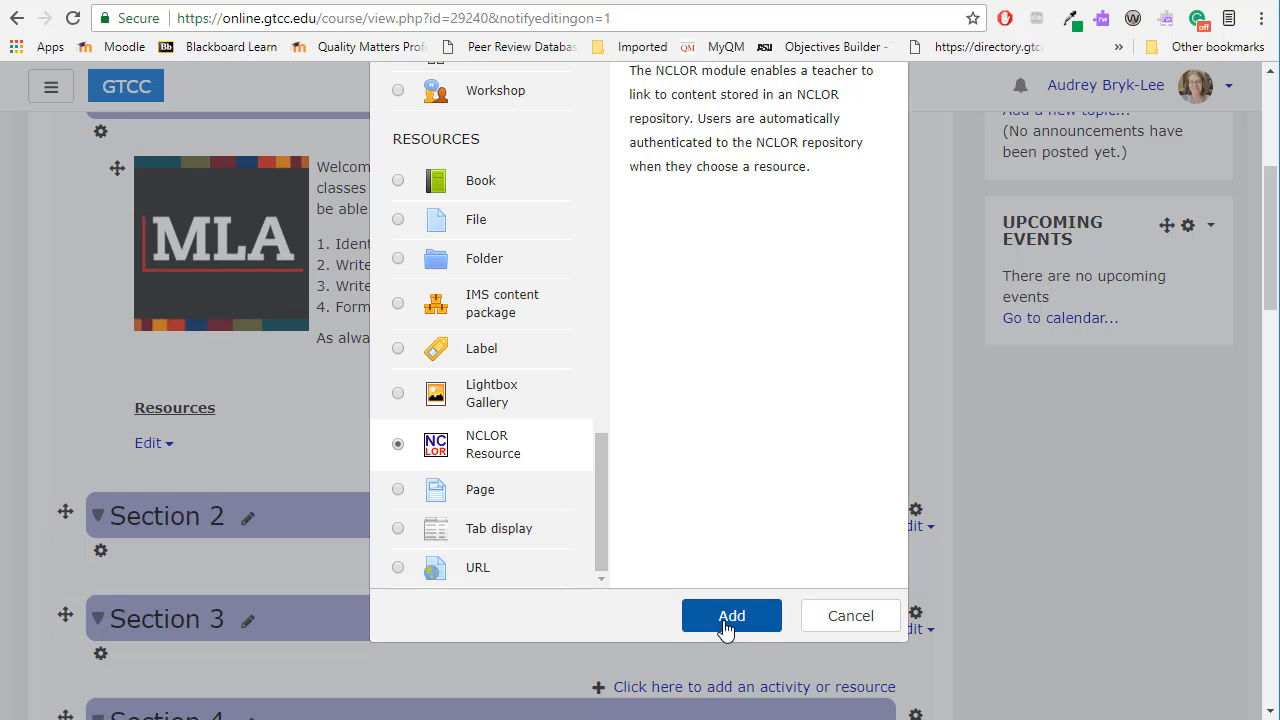
left_click(731, 616)
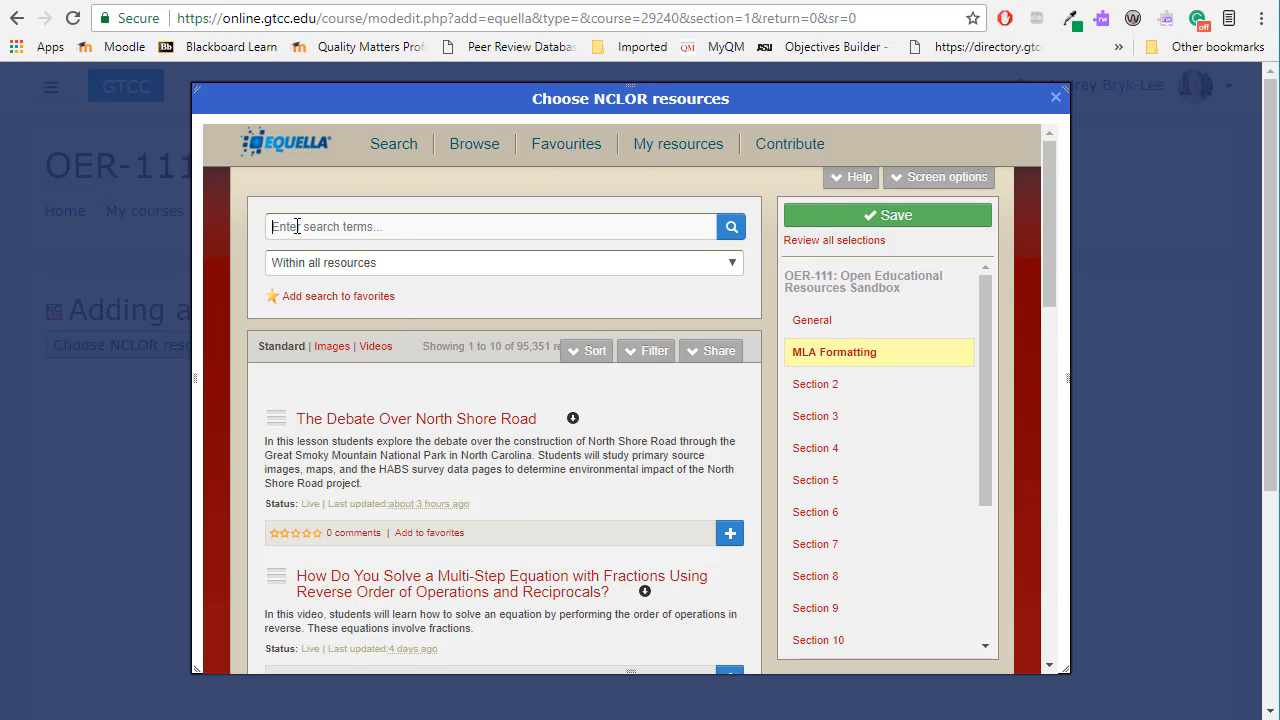
Search the NCLOR repository for "MLA" and open the MLA Format Lesson entry.
type("MLA")
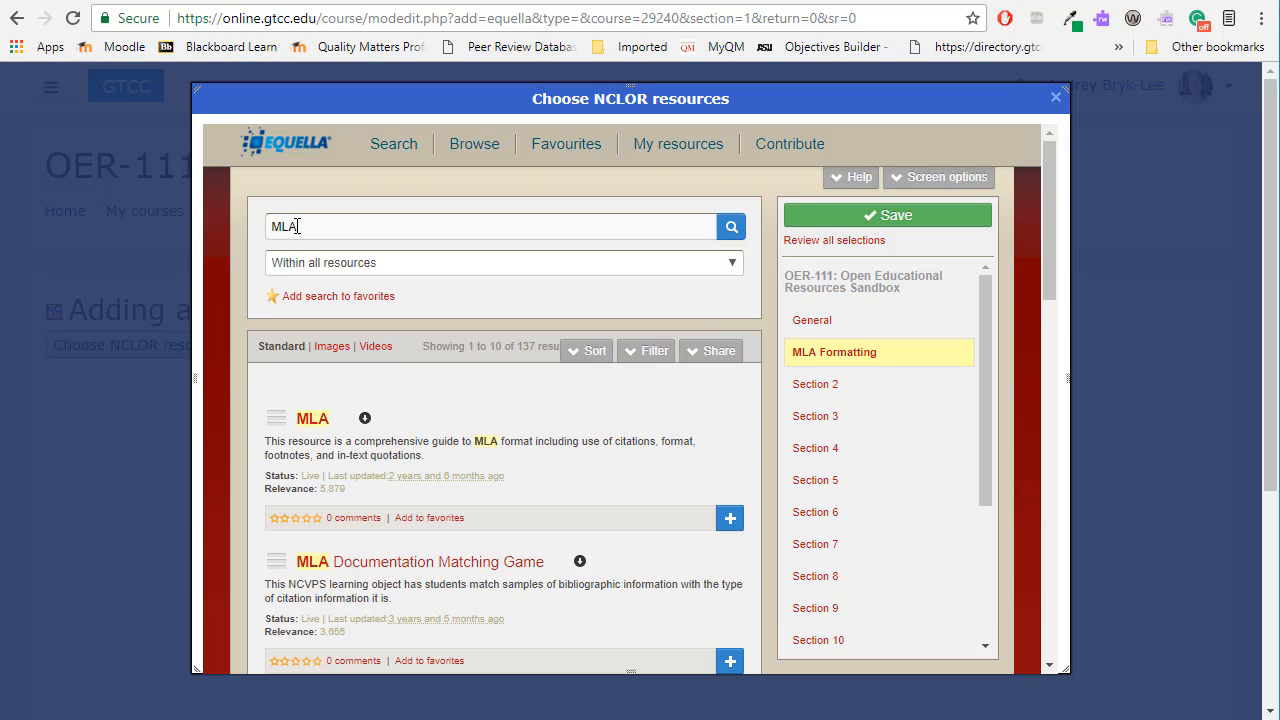
scroll(380, 358, "down", 8)
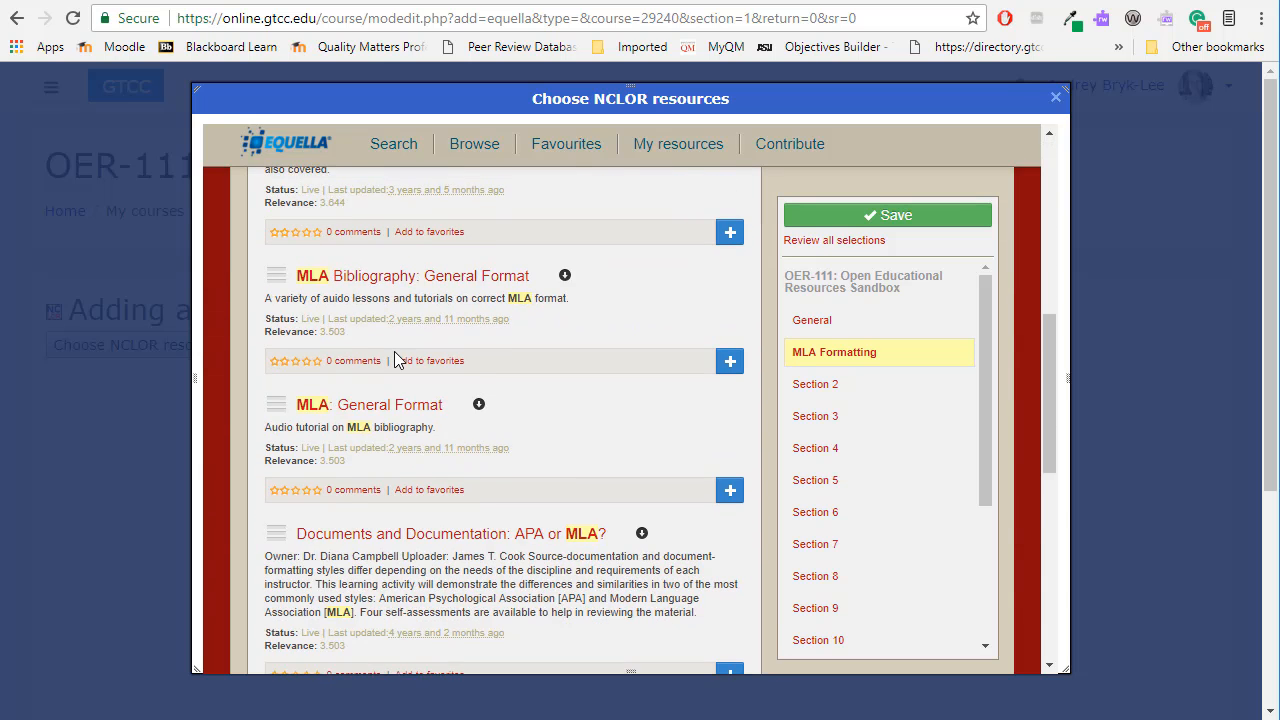
scroll(397, 358, "down", 4)
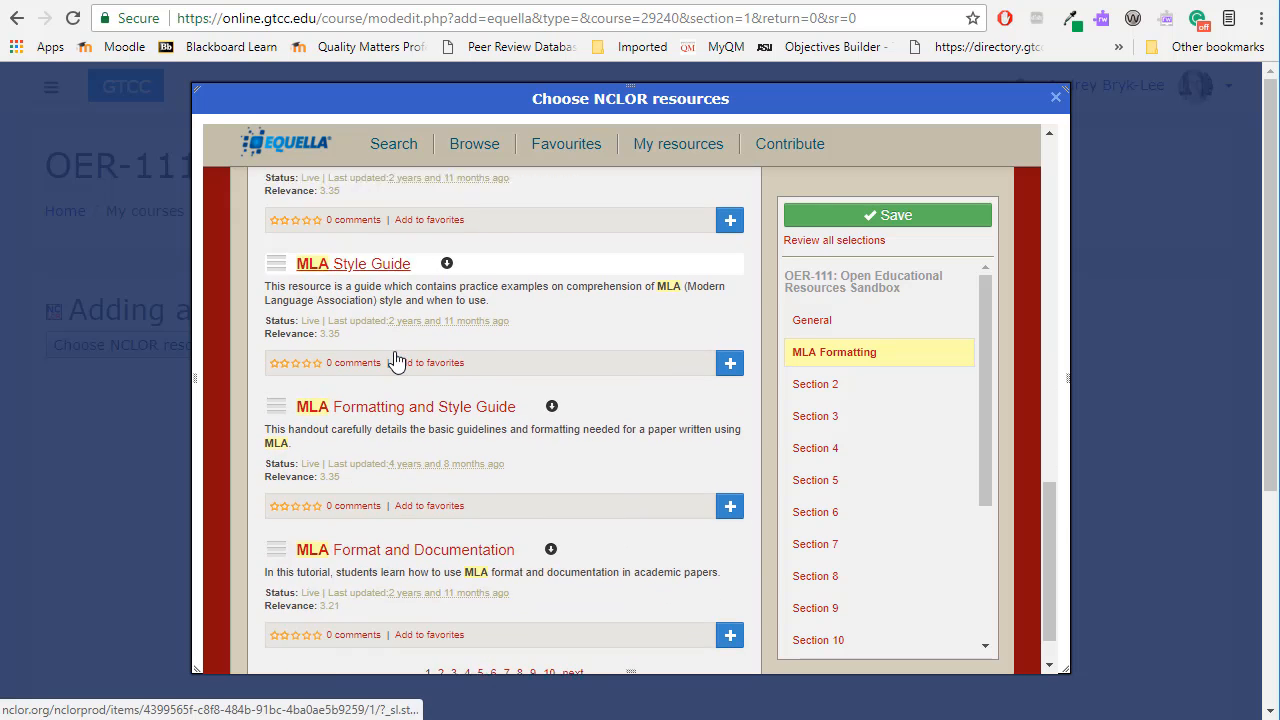
scroll(397, 360, "up", 2)
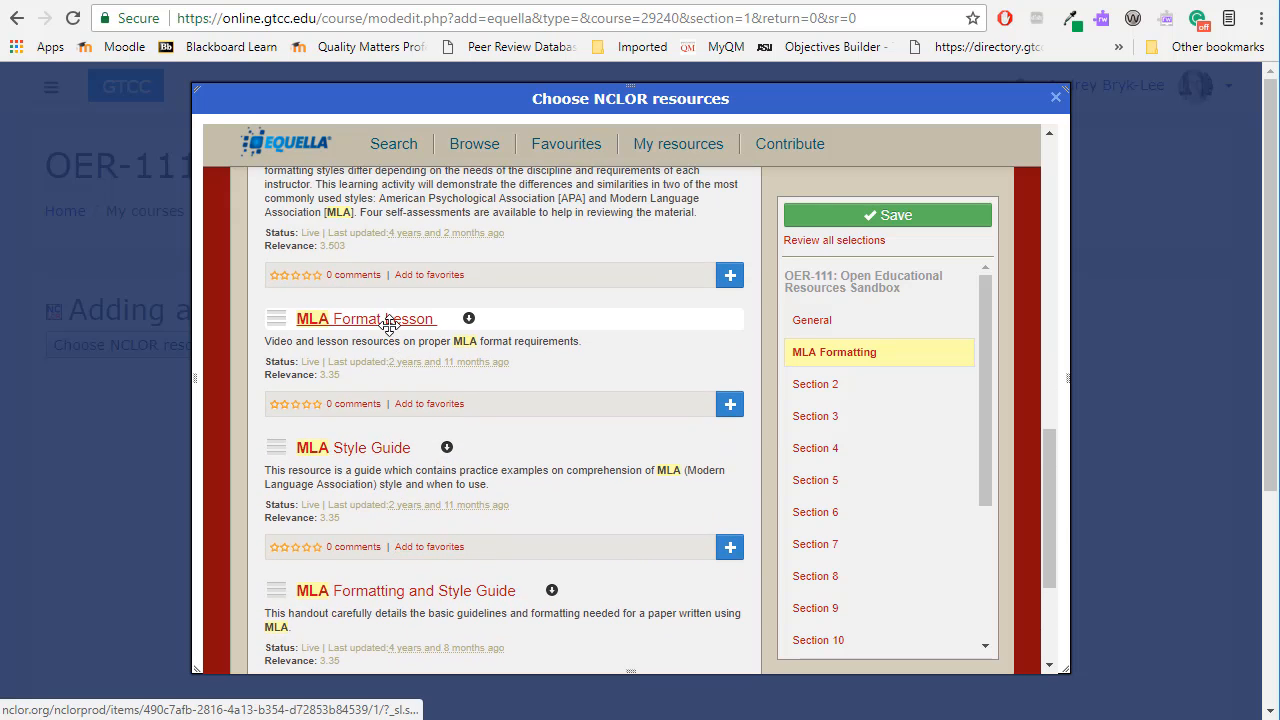
left_click(389, 320)
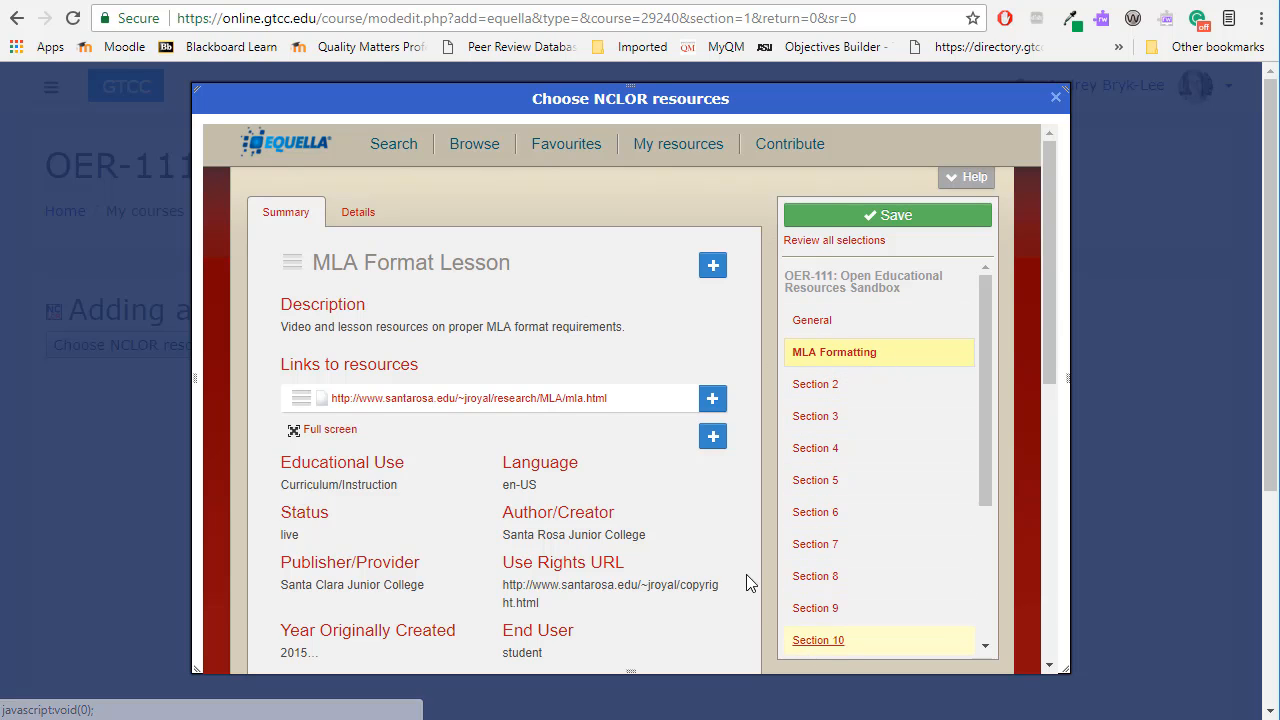
Add the lesson's santarosa.edu mla.html link to the MLA Formatting section and save the selection.
left_click(712, 400)
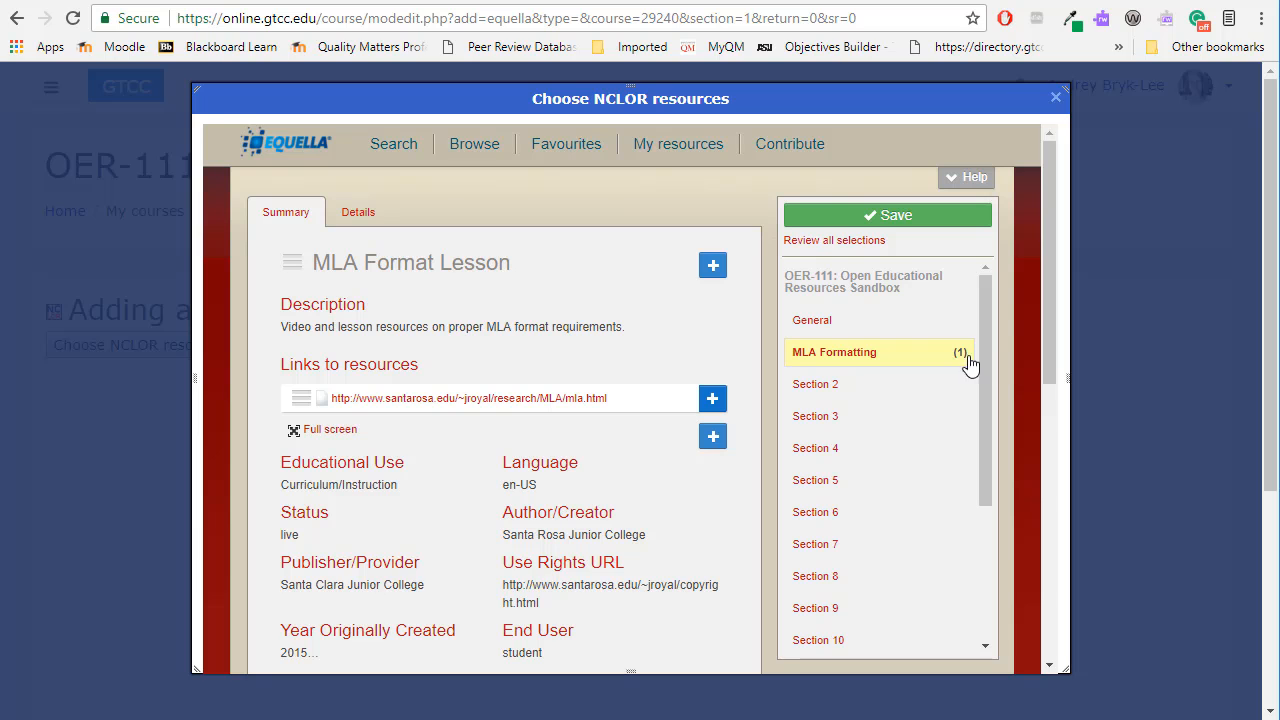
left_click(891, 218)
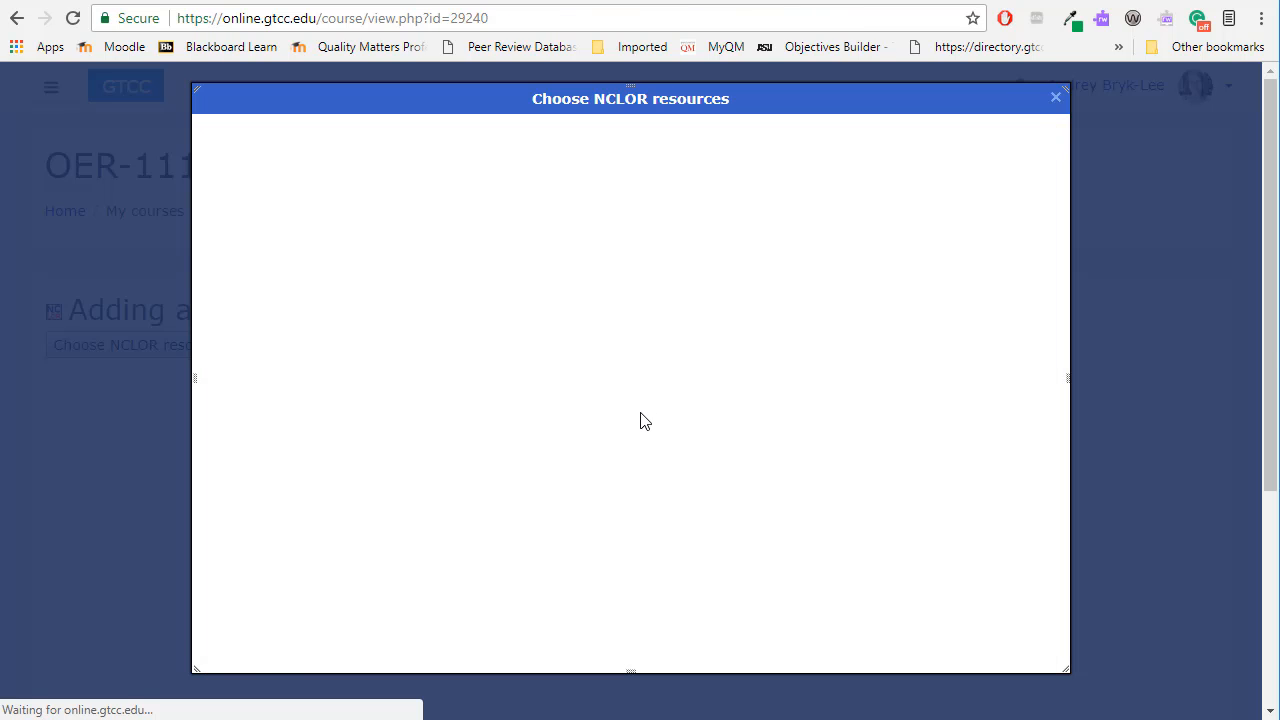
Rename the added santarosa.edu link under Resources as "MLA Lesson".
scroll(549, 451, "down", 2)
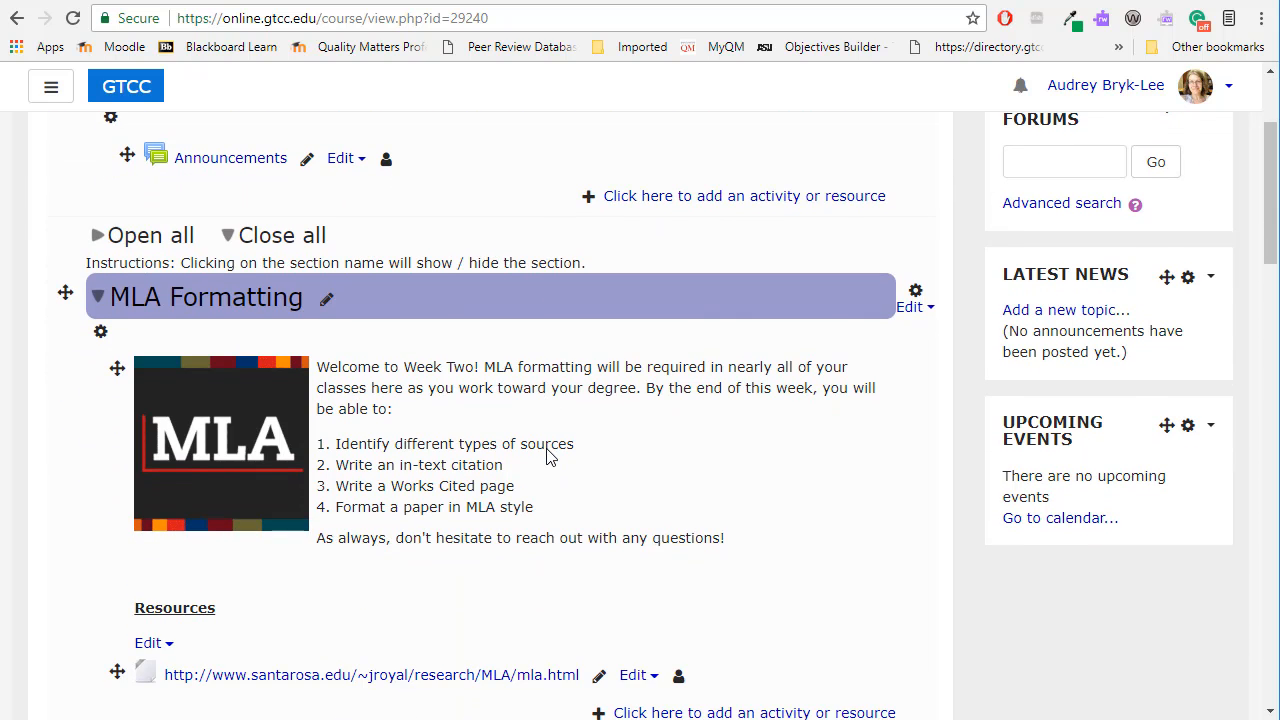
scroll(549, 451, "down", 1)
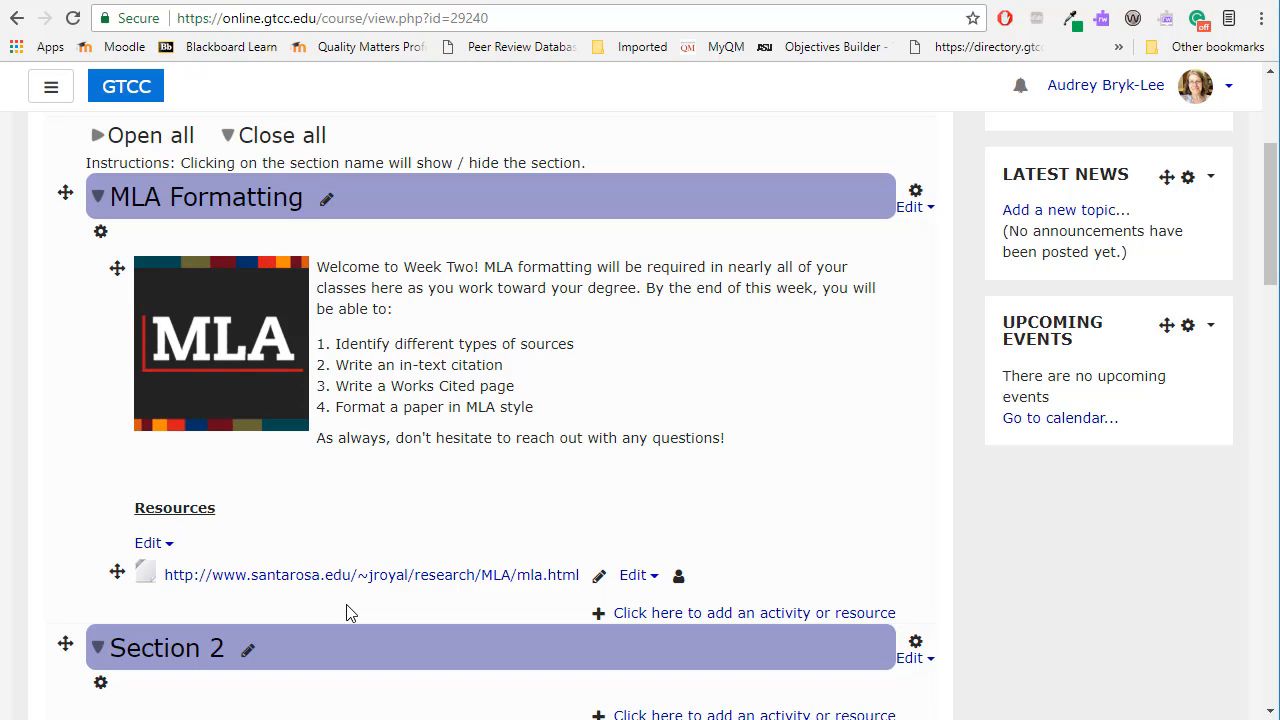
left_click(598, 576)
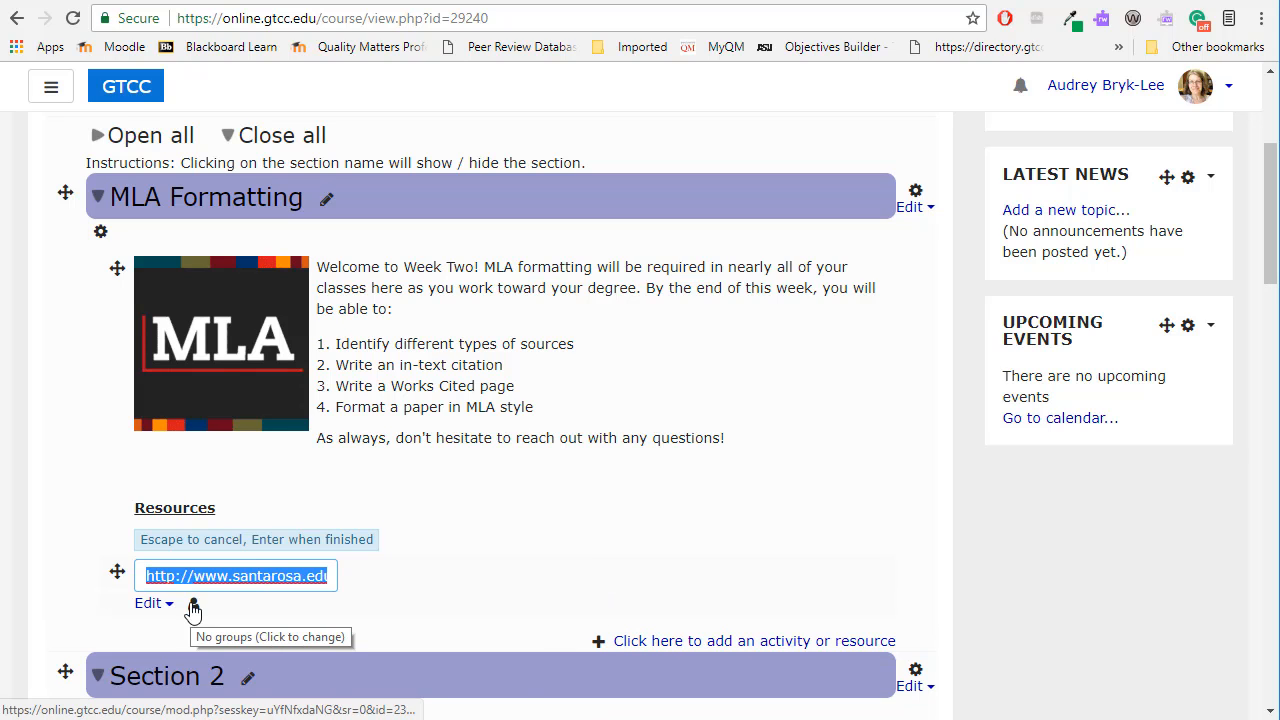
type("MLA")
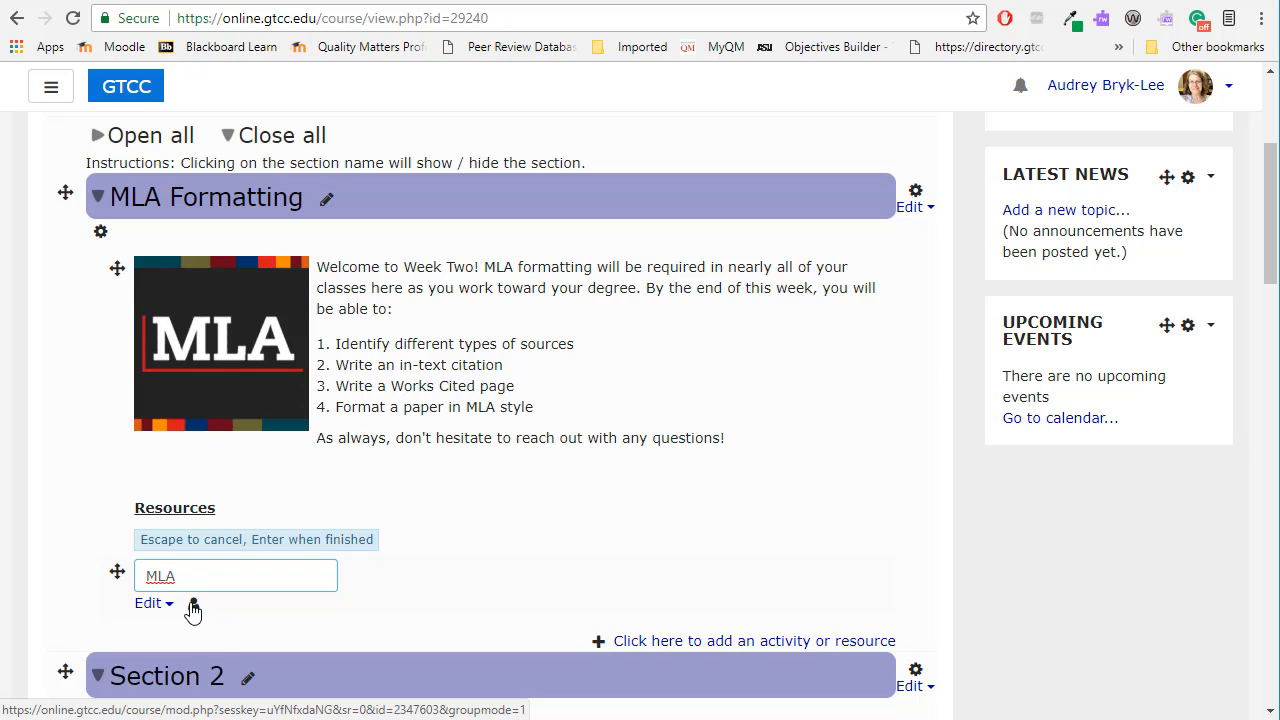
type(" Lesson")
key("Return")
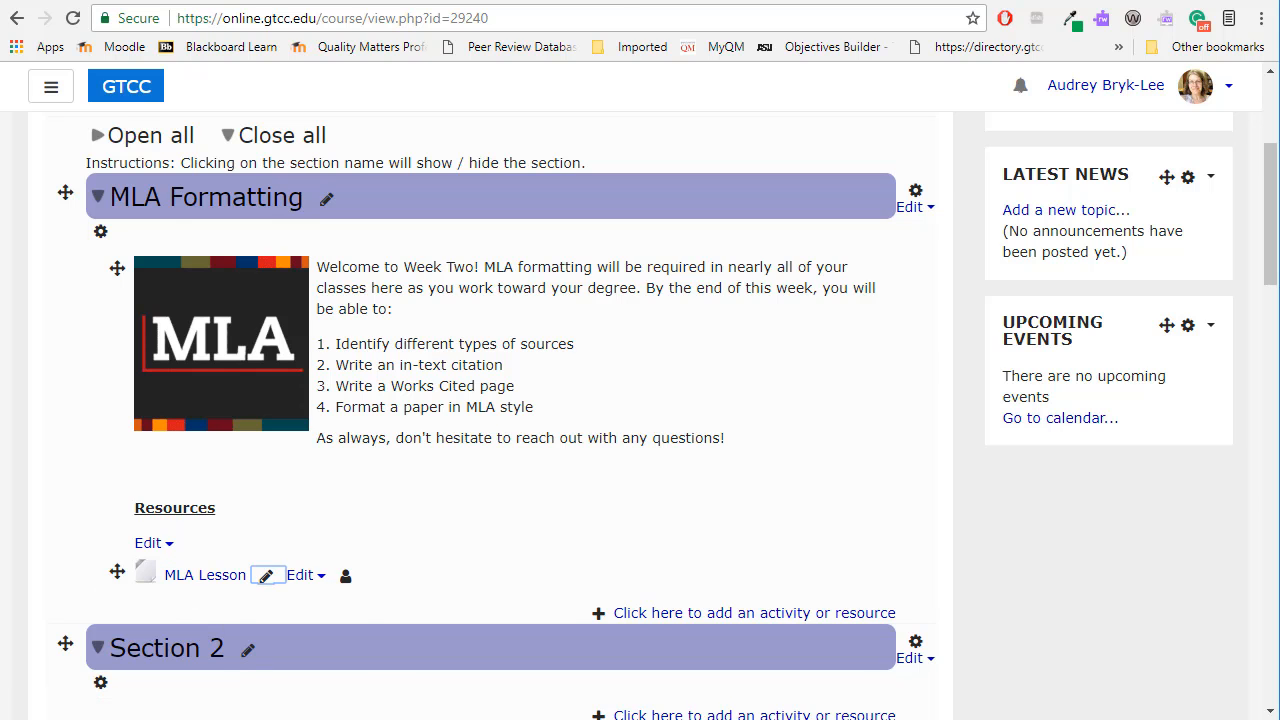
Copy the web address of the Purdue OWL MLA General Format page and return to the course page.
key("ctrl+Tab")
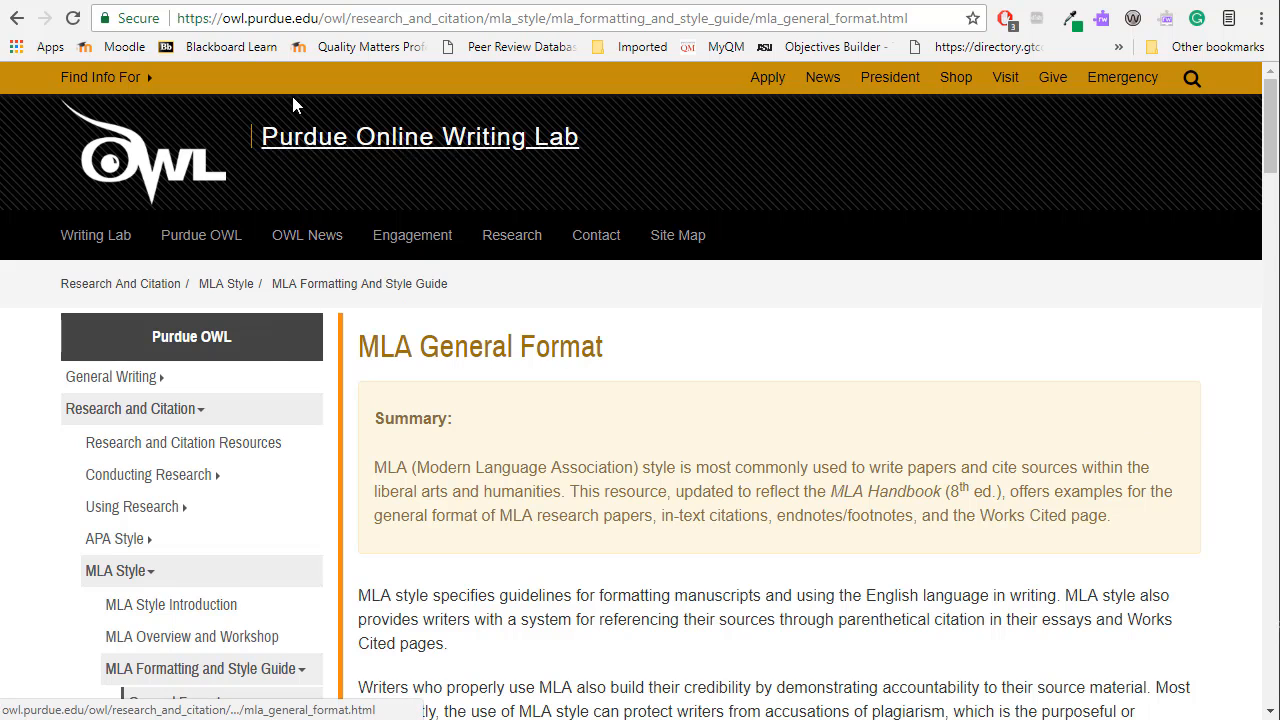
left_click(273, 20)
key("ctrl+c")
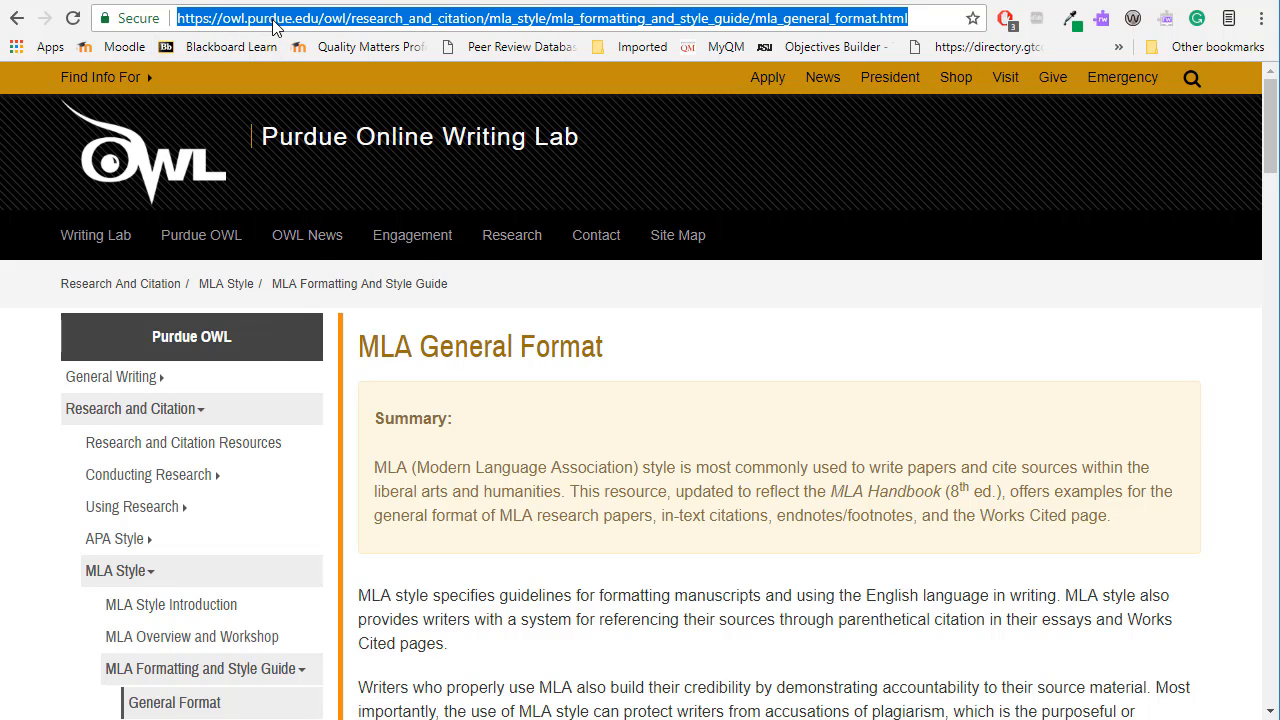
left_click(99, 0)
Start adding a URL resource to the MLA Formatting section.
scroll(549, 554, "down", 1)
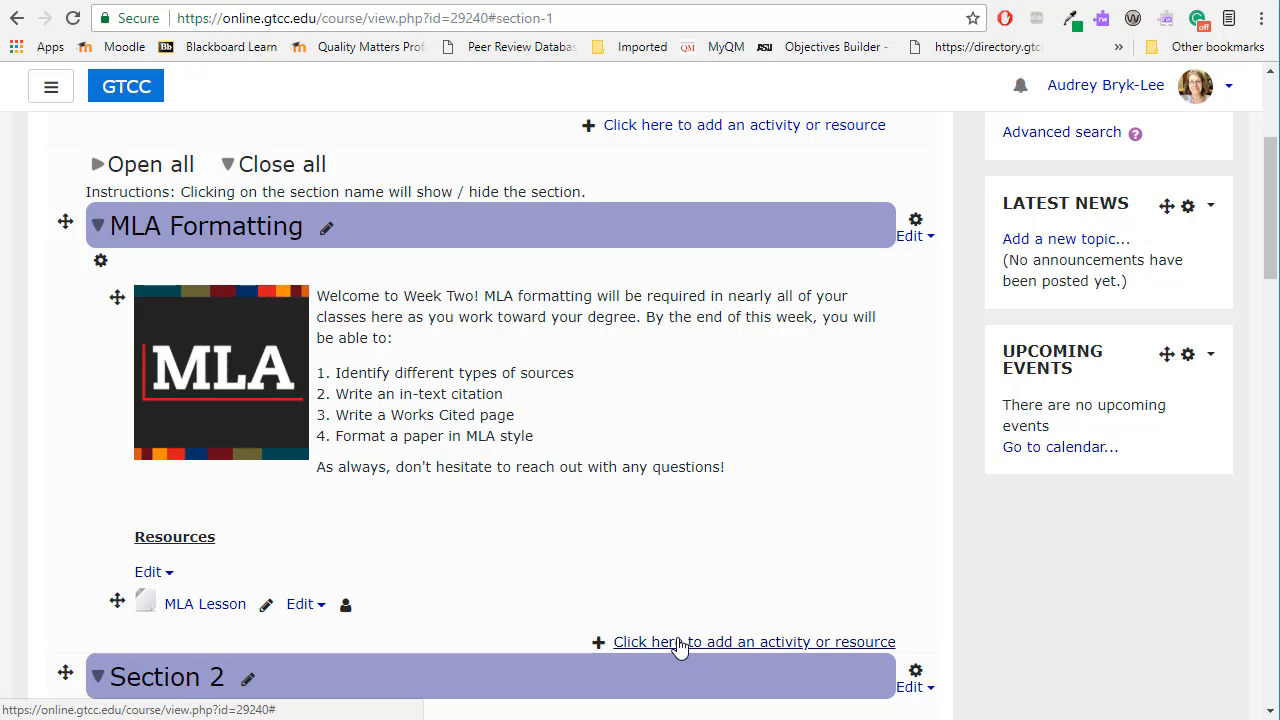
left_click(679, 643)
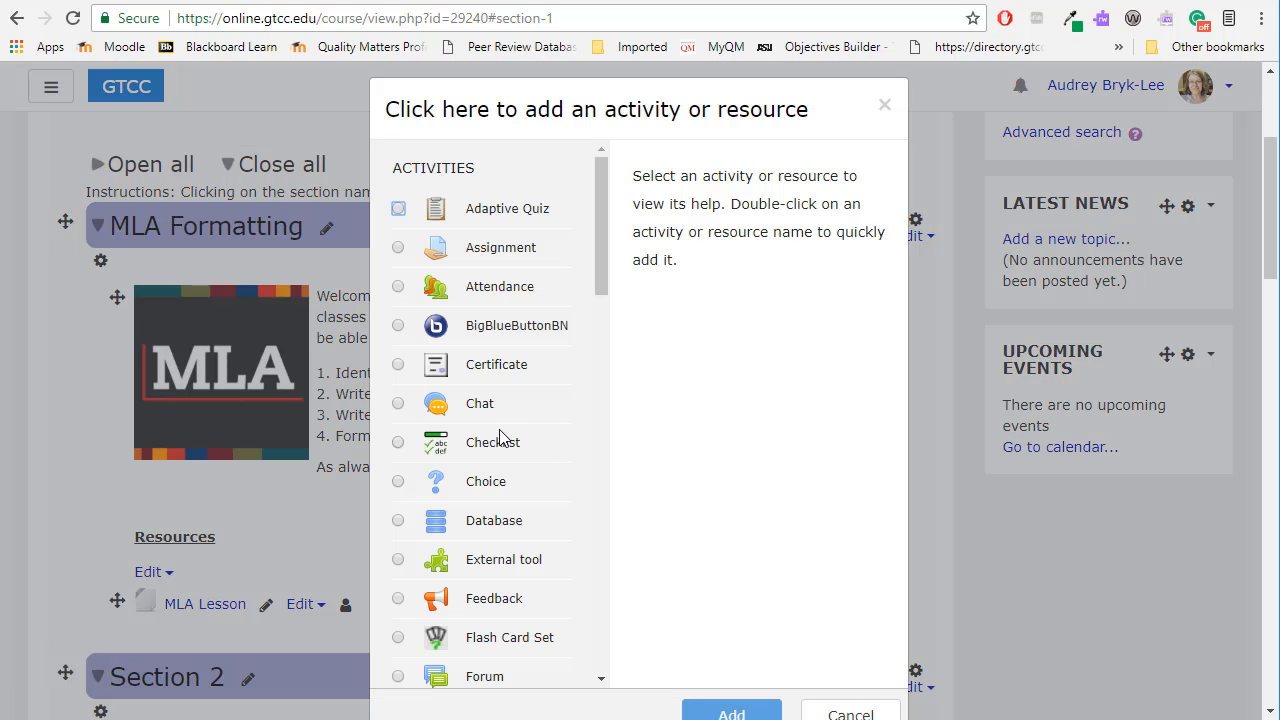
scroll(500, 437, "down", 1)
scroll(500, 437, "down", 10)
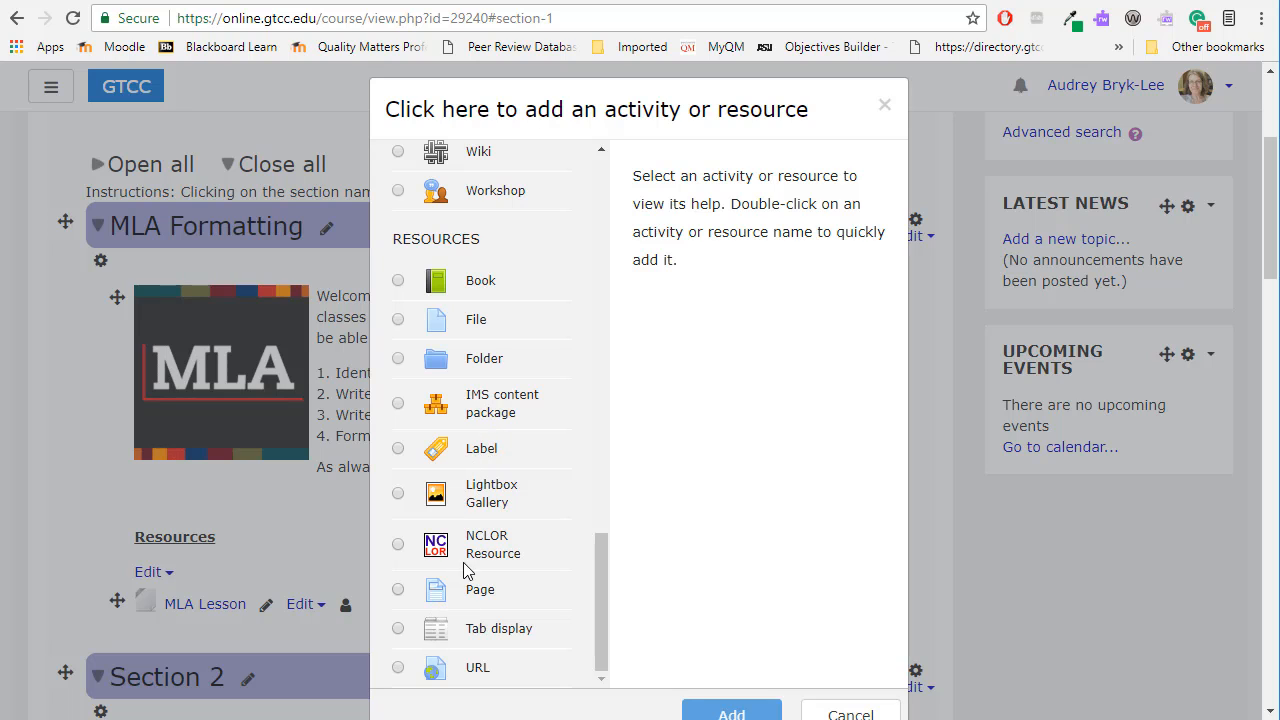
left_click(398, 670)
scroll(657, 590, "down", 5)
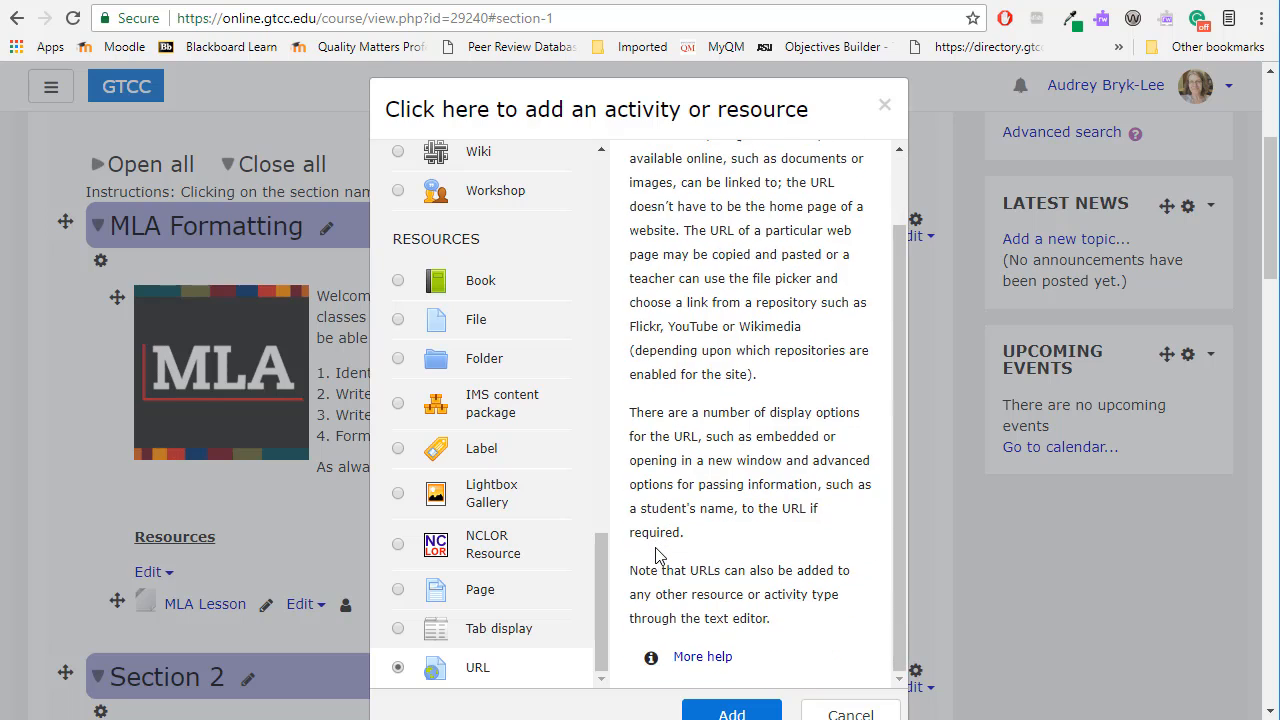
left_click(742, 424)
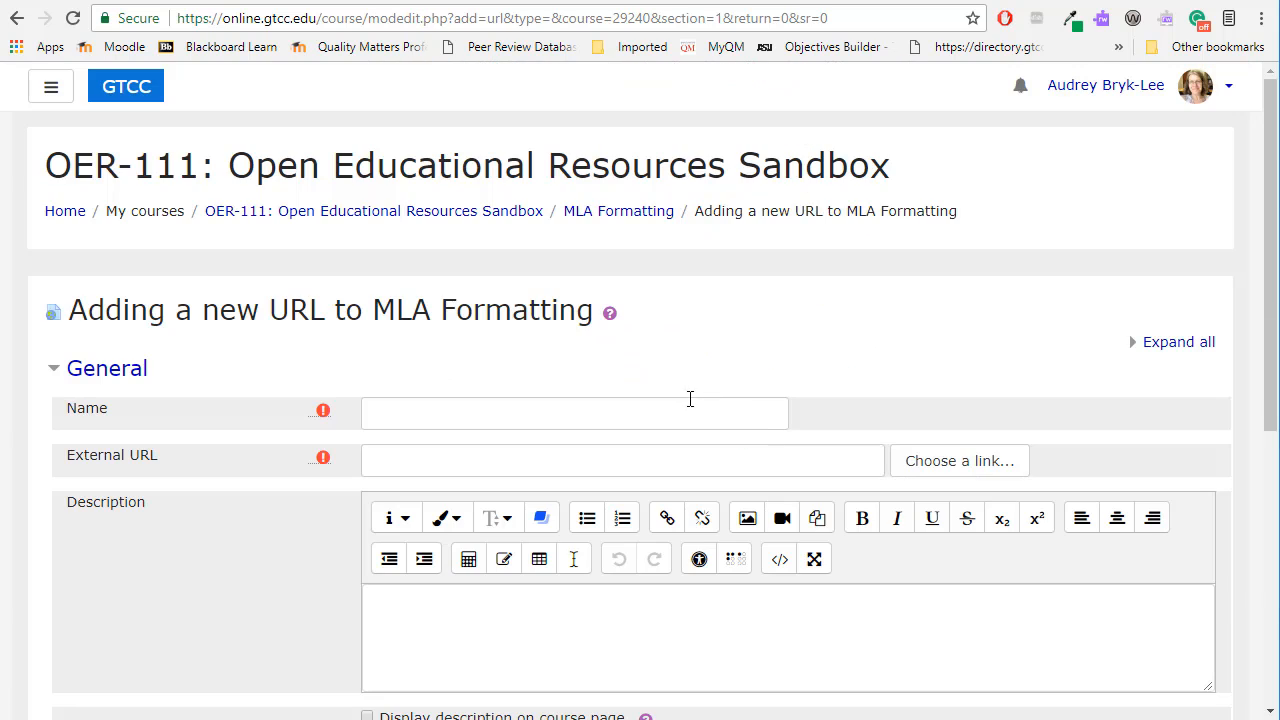
Name the URL resource "MLA Formatting Guide (Purdue OWL)" and paste the copied Purdue OWL address as its external URL.
left_click(491, 417)
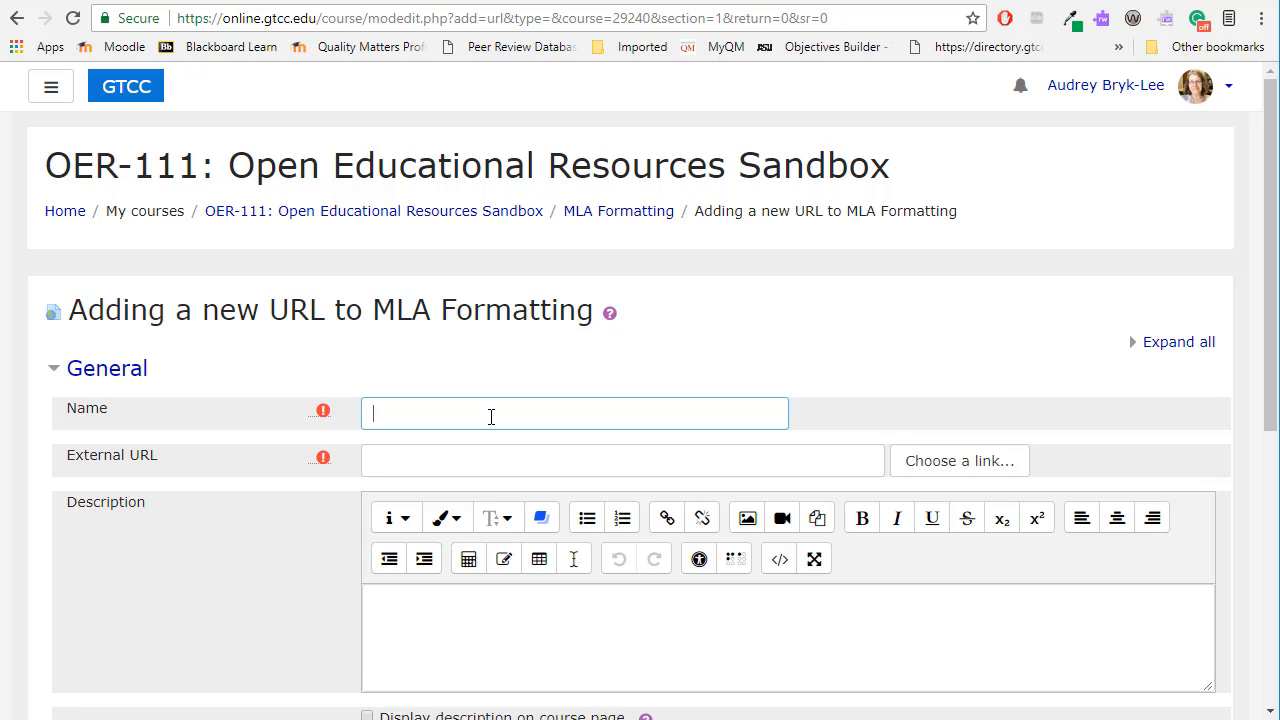
type("MLA Formatting Guide (Purdue O")
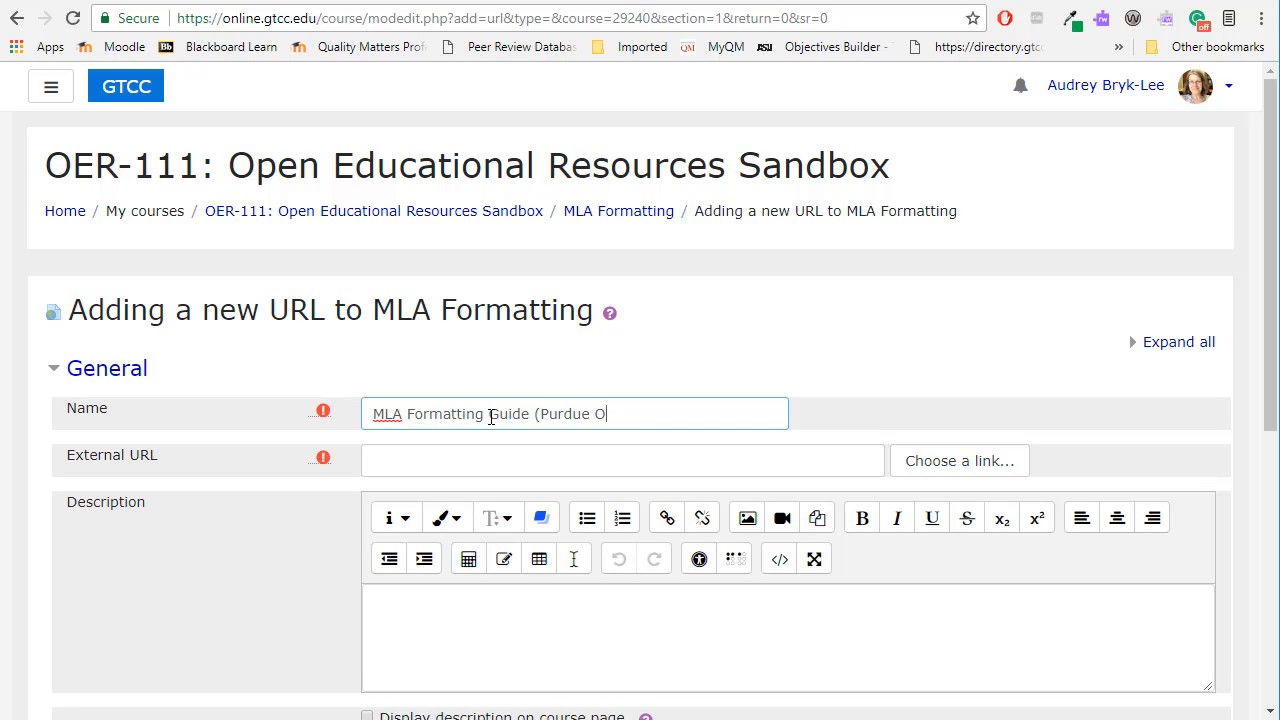
type("WL)")
left_click(381, 459)
key("ctrl+v")
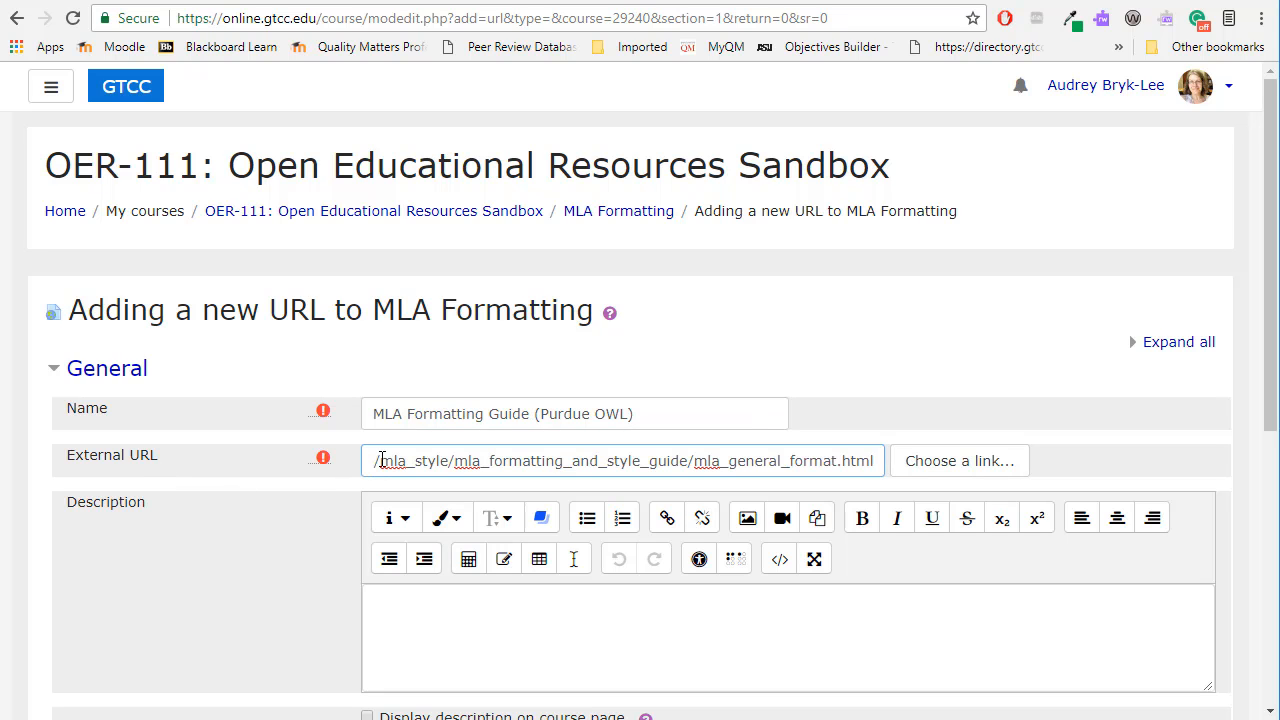
Set the URL resource's display appearance to Embed, then save it and return to the course.
scroll(381, 459, "down", 3)
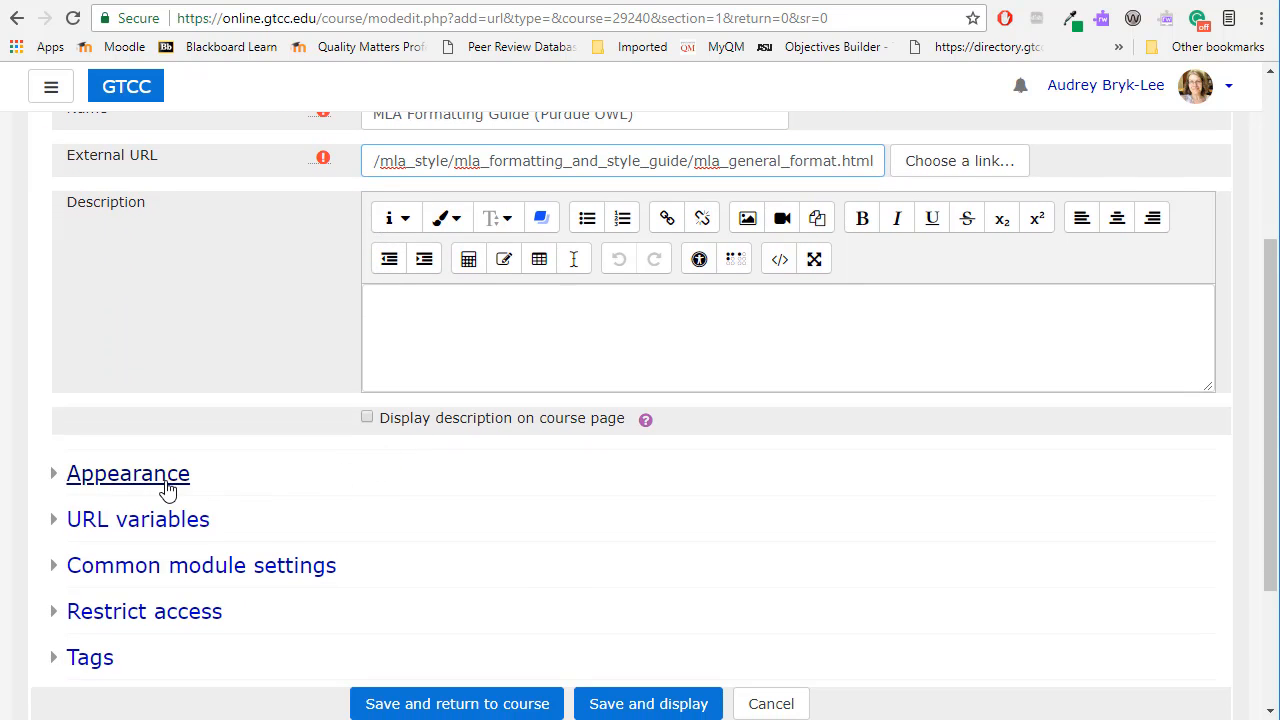
left_click(167, 489)
scroll(258, 480, "down", 1)
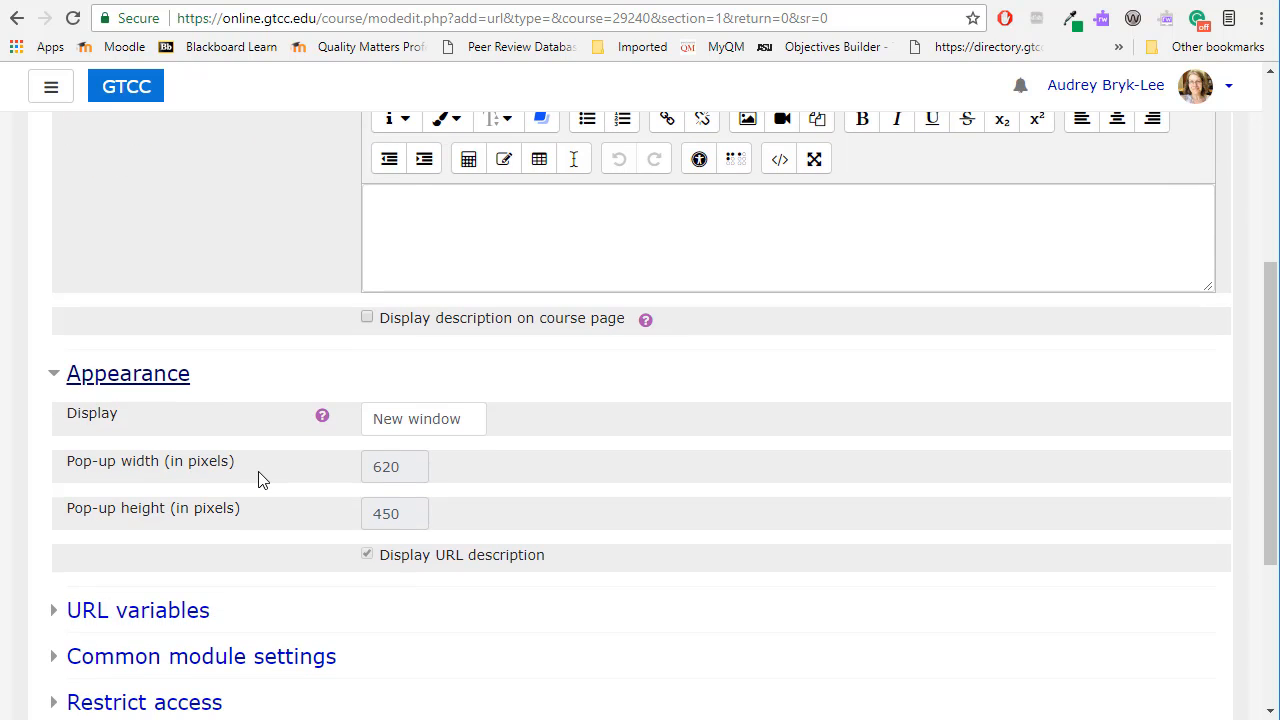
left_click(405, 428)
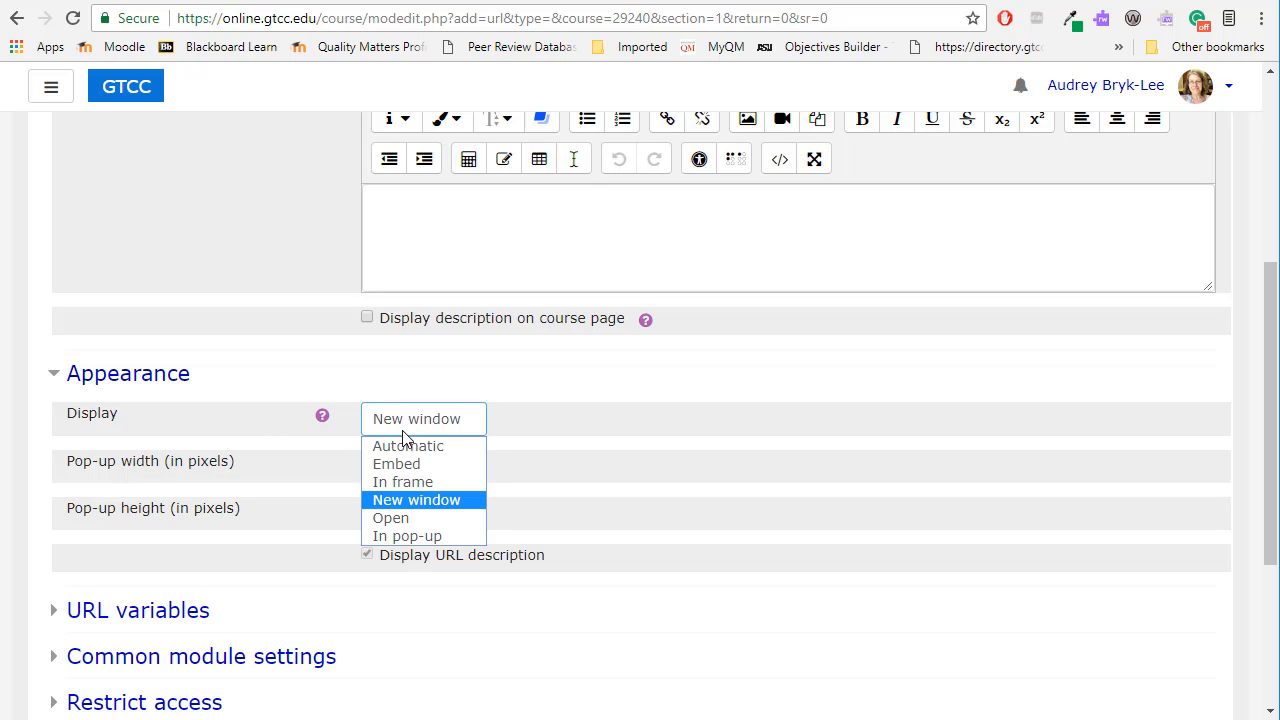
left_click(404, 463)
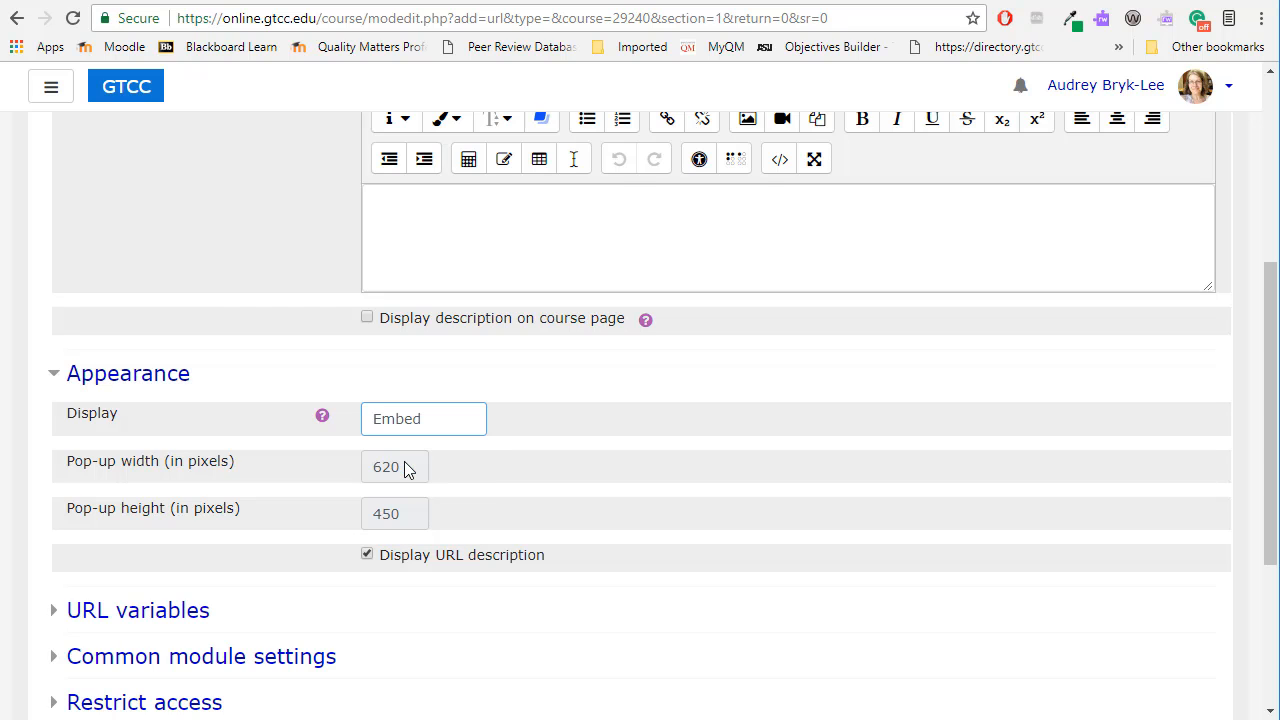
scroll(286, 405, "down", 3)
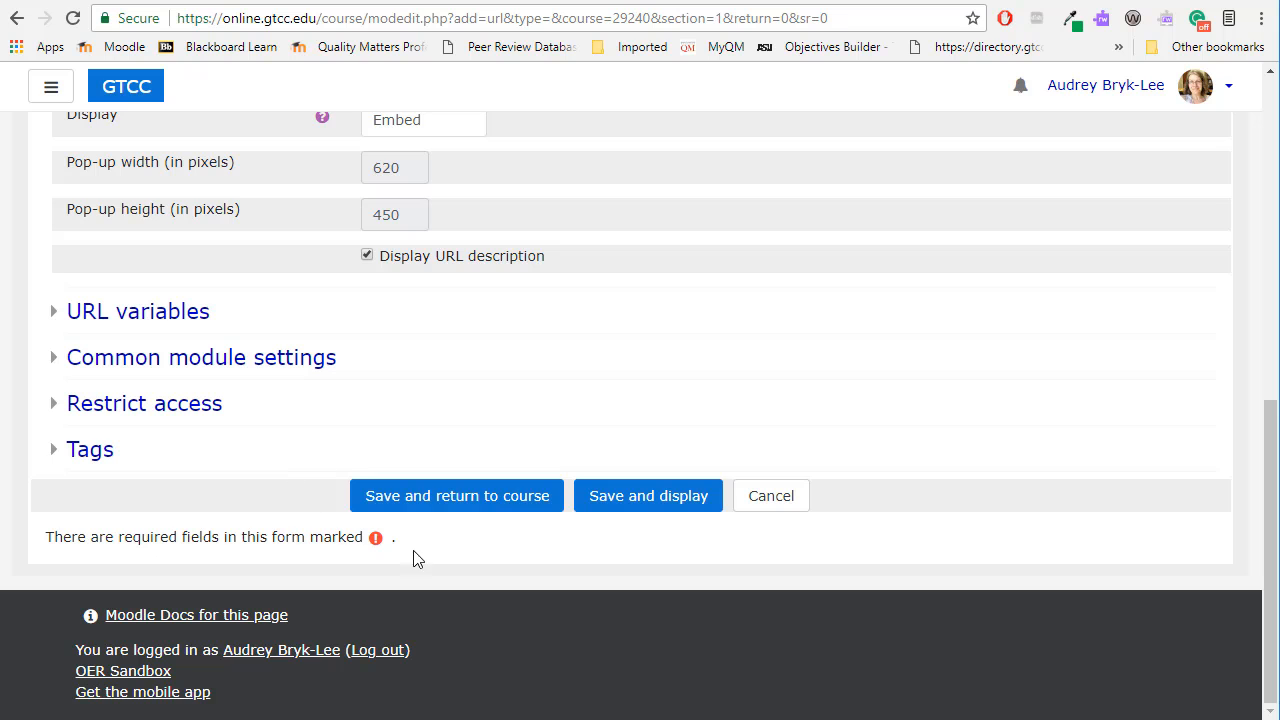
left_click(445, 510)
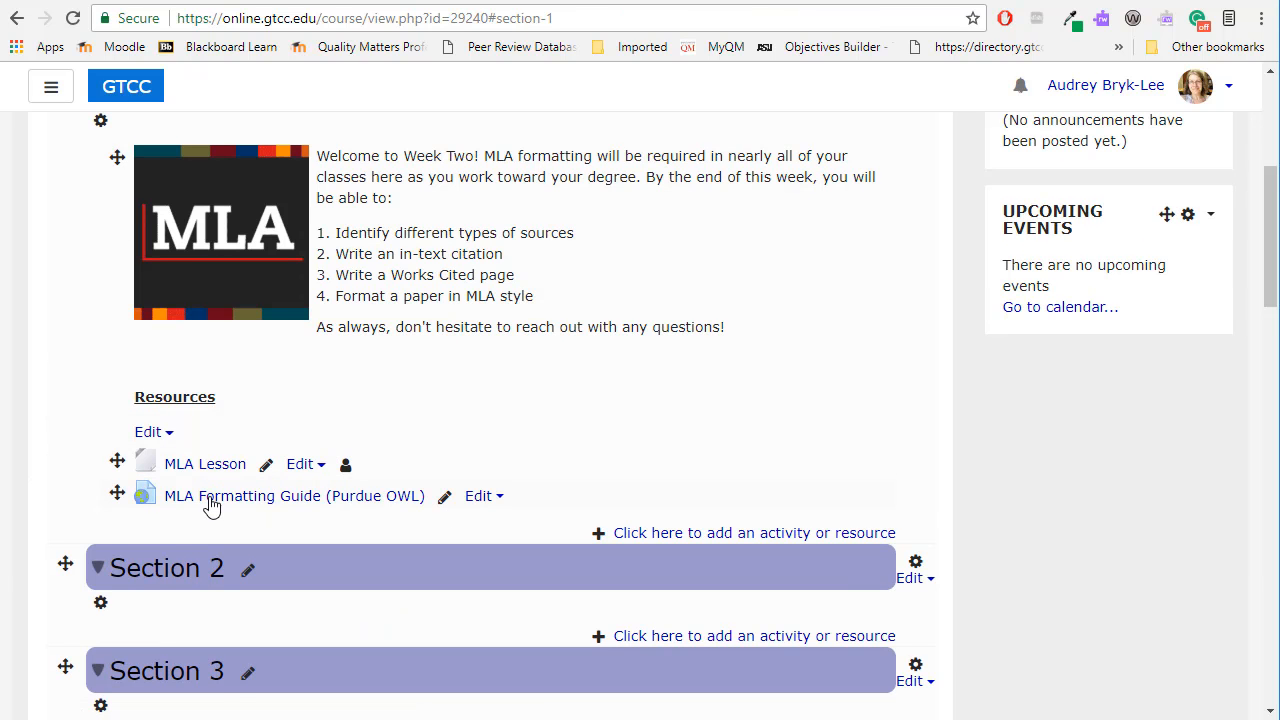
Open the MLA Formatting Guide (Purdue OWL) resource from the course page and look through its embedded page.
left_click(273, 499)
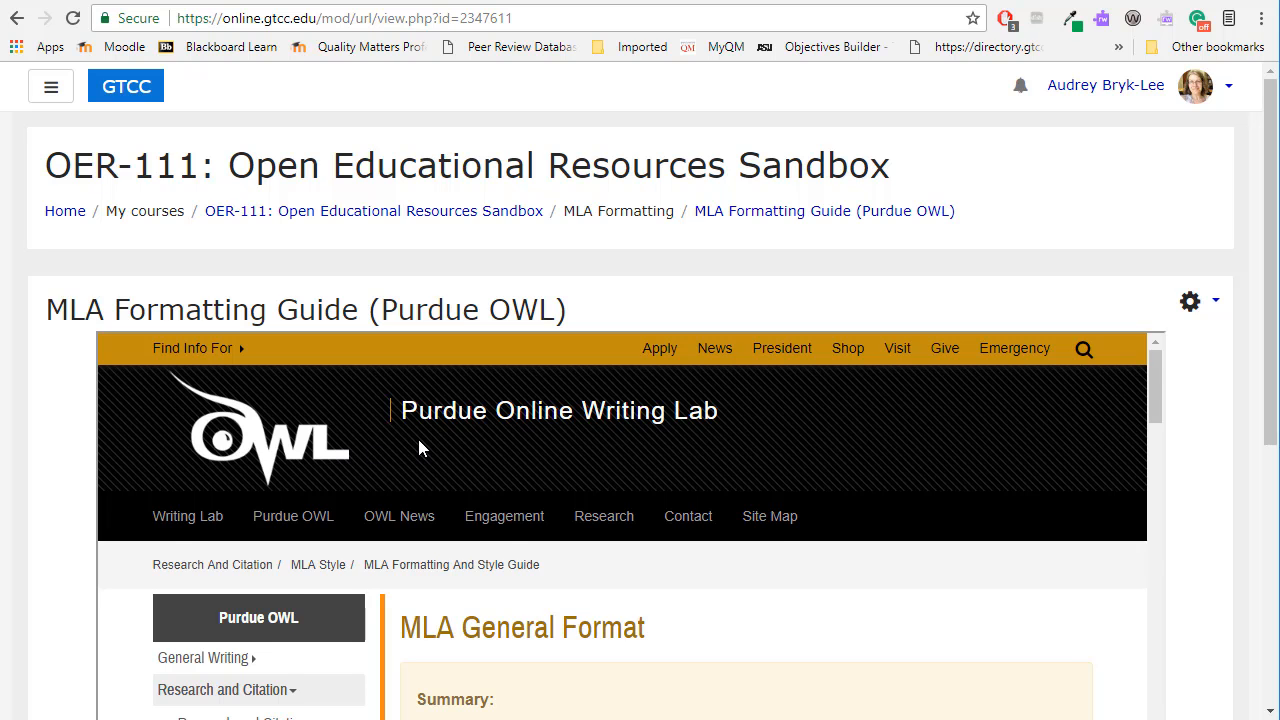
scroll(418, 439, "down", 3)
scroll(419, 440, "down", 2)
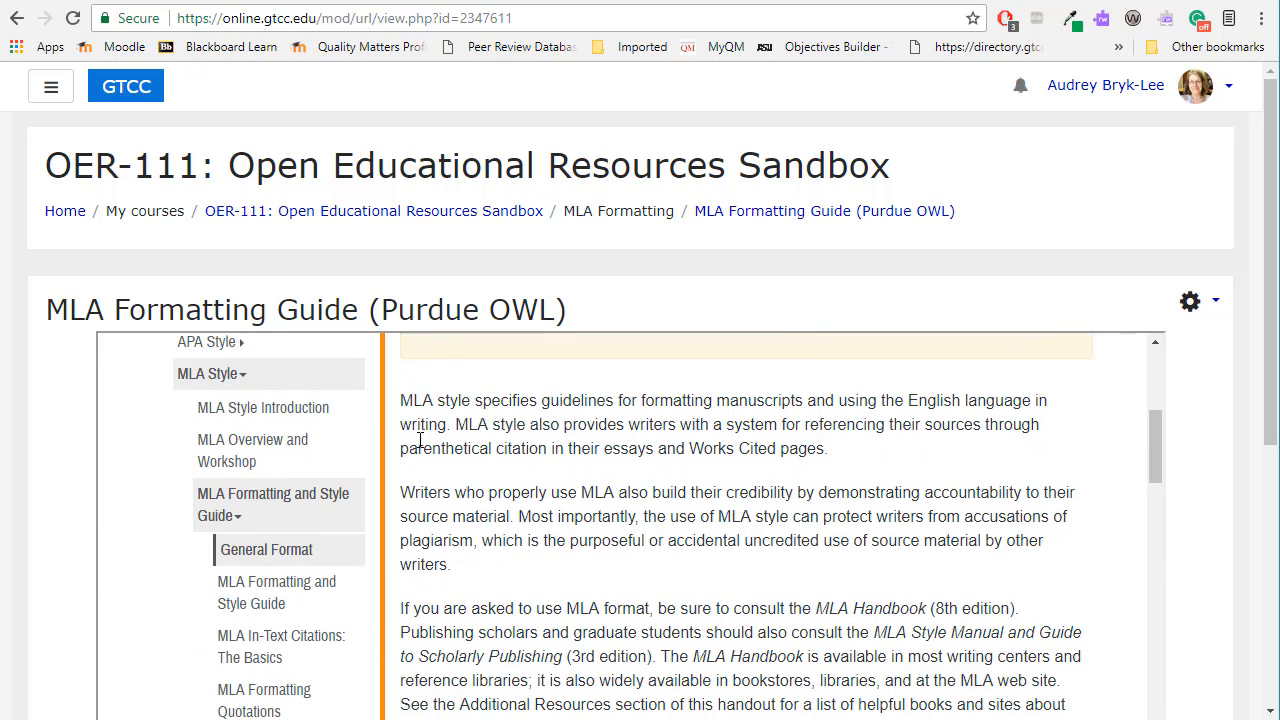